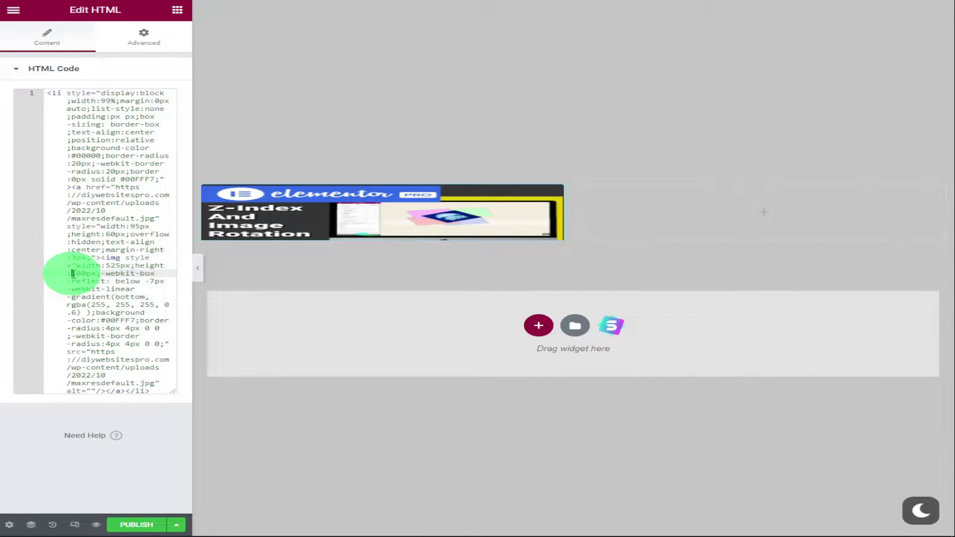
pyautogui.write('28')
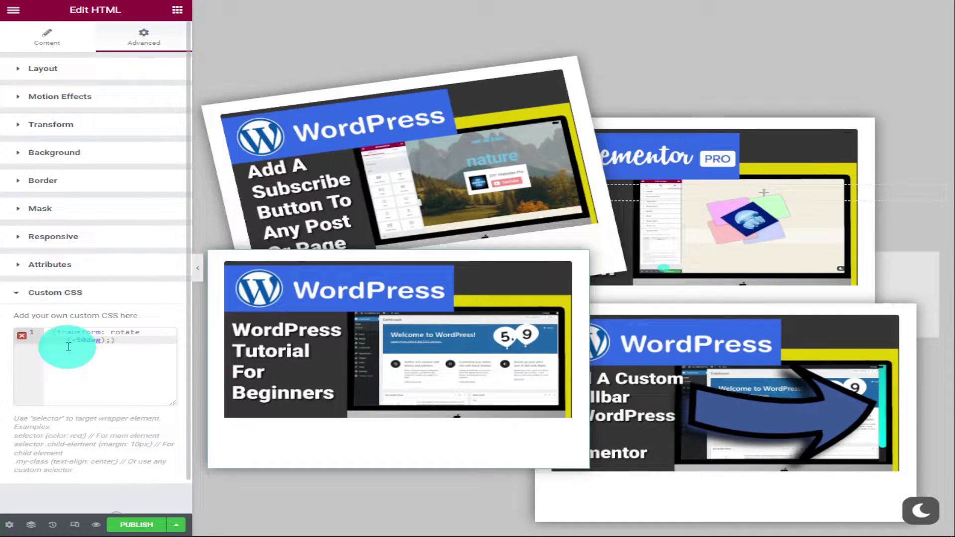
pyautogui.write('.image{')
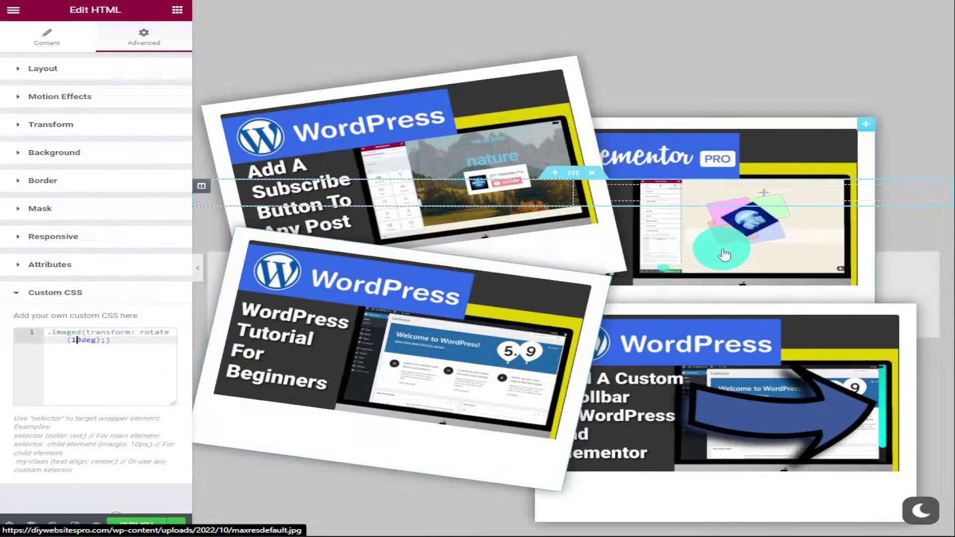
# - Paste the rotate rule into Custom CSS, prefix it with .imagea, and change its angle
pyautogui.rightClick(75, 350)
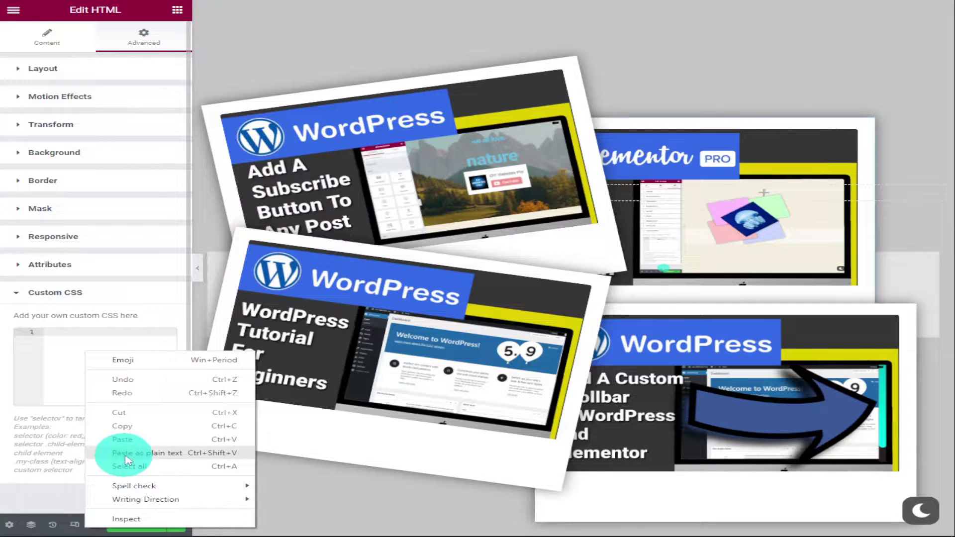
pyautogui.click(122, 454)
pyautogui.click(49, 332)
pyautogui.write('.imagea{transform: rotate(-50deg);')
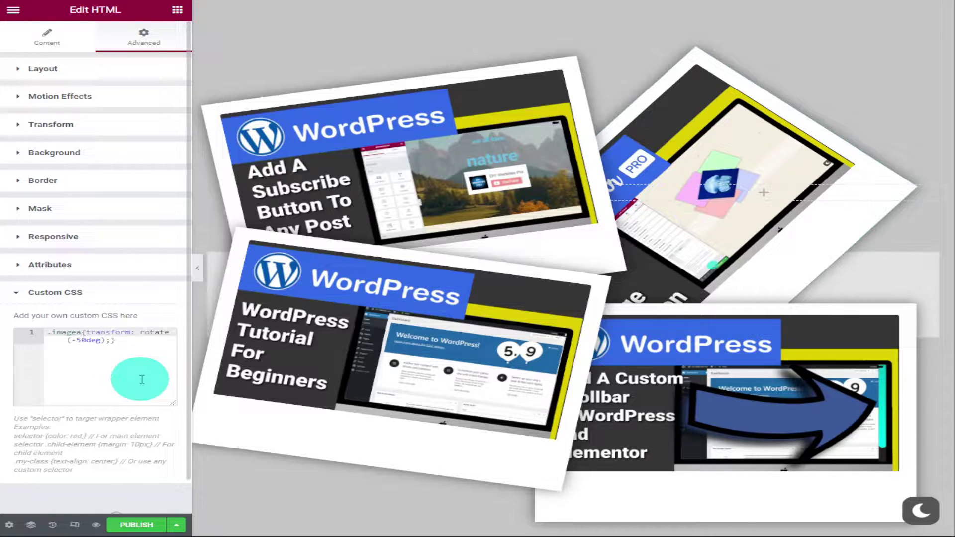
pyautogui.doubleClick(81, 341)
pyautogui.write('20')
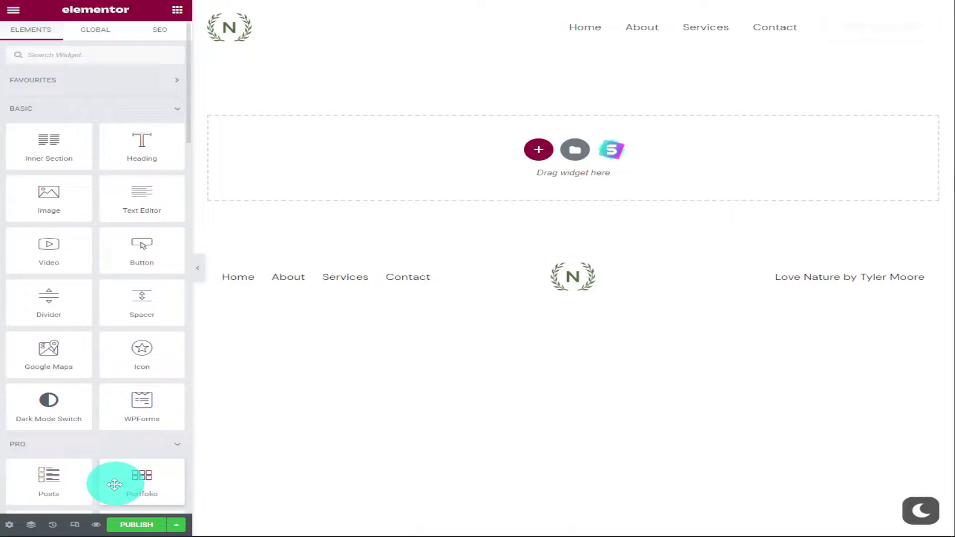
# - Set the page body background colour to grey #C8C8C8
pyautogui.click(19, 525)
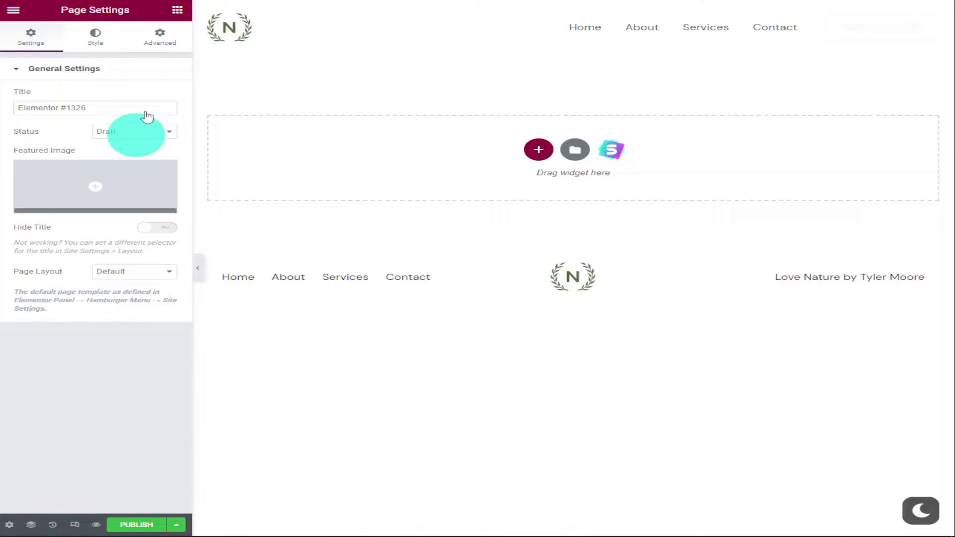
pyautogui.click(95, 38)
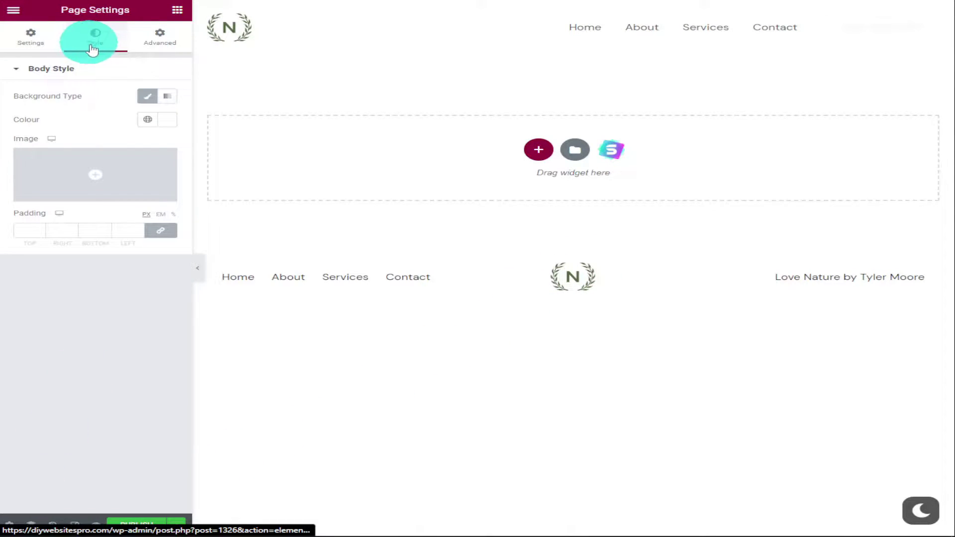
pyautogui.click(167, 119)
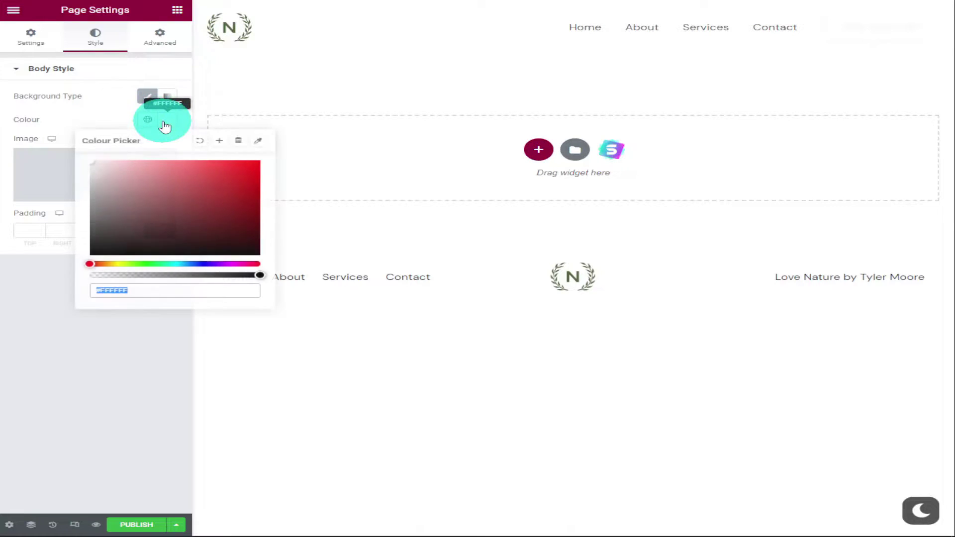
pyautogui.click(93, 164)
pyautogui.moveTo(90, 165); pyautogui.dragTo(90, 182)
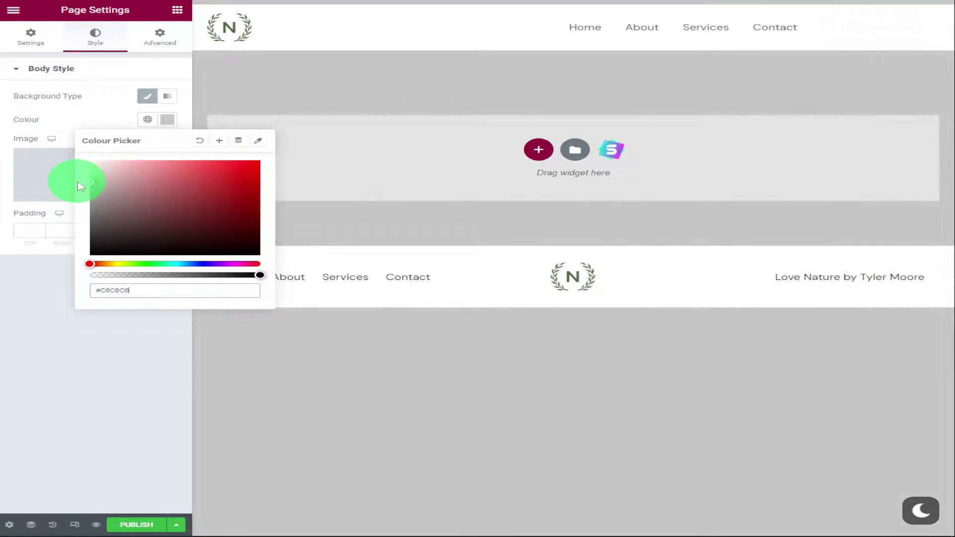
pyautogui.rightClick(46, 294)
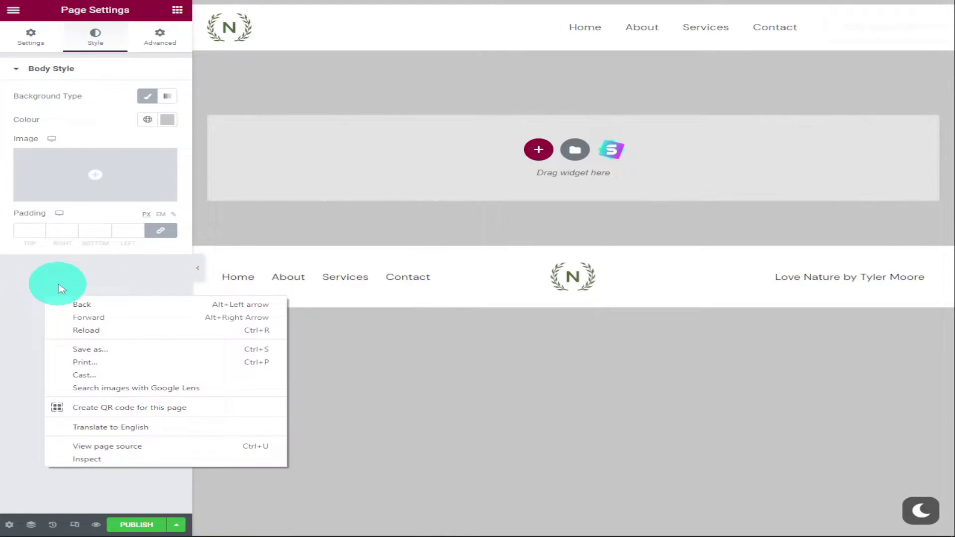
pyautogui.click(63, 265)
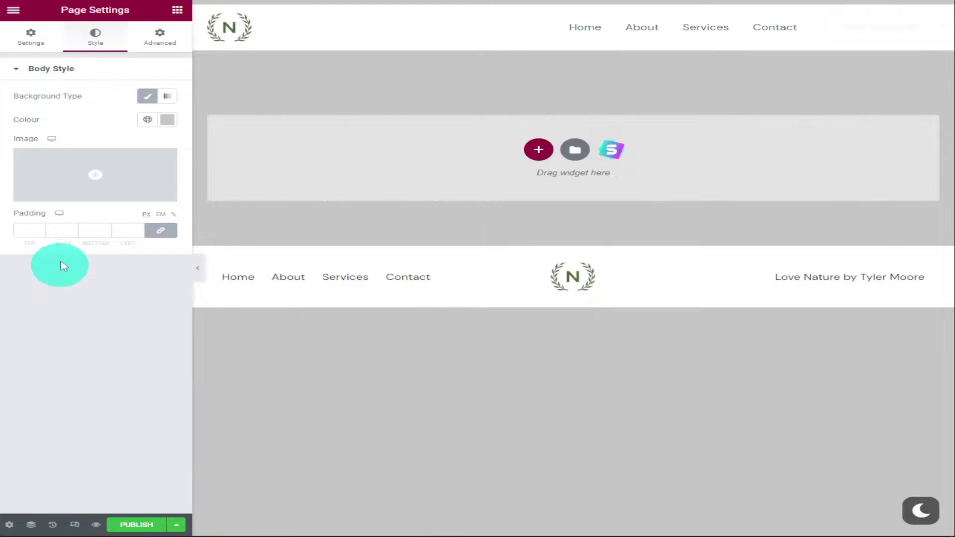
# - Switch the page layout to Elementor Canvas
pyautogui.click(30, 38)
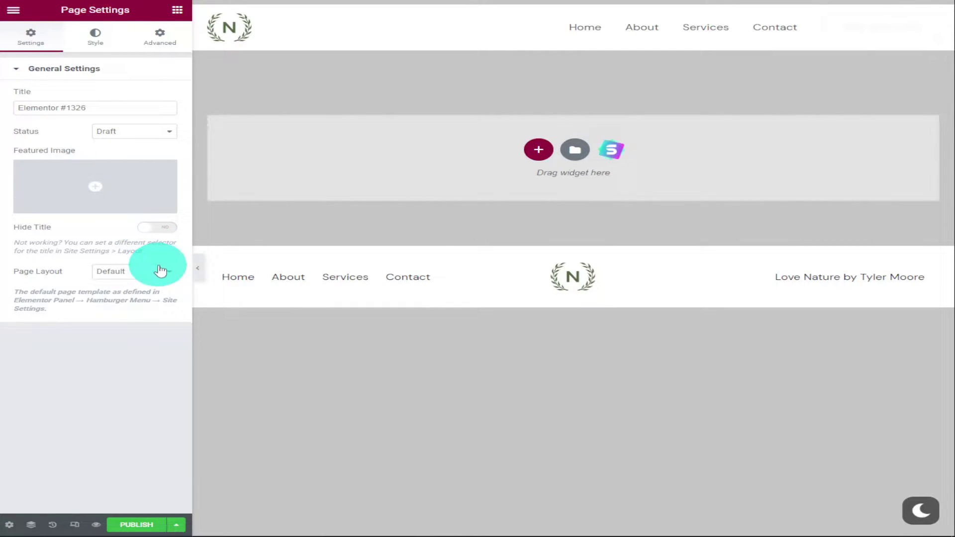
pyautogui.click(134, 271)
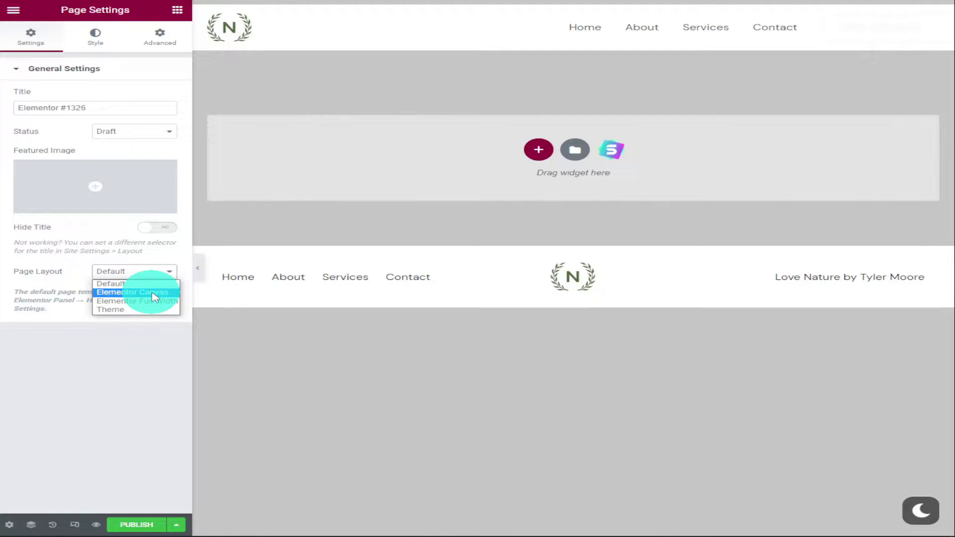
pyautogui.click(153, 292)
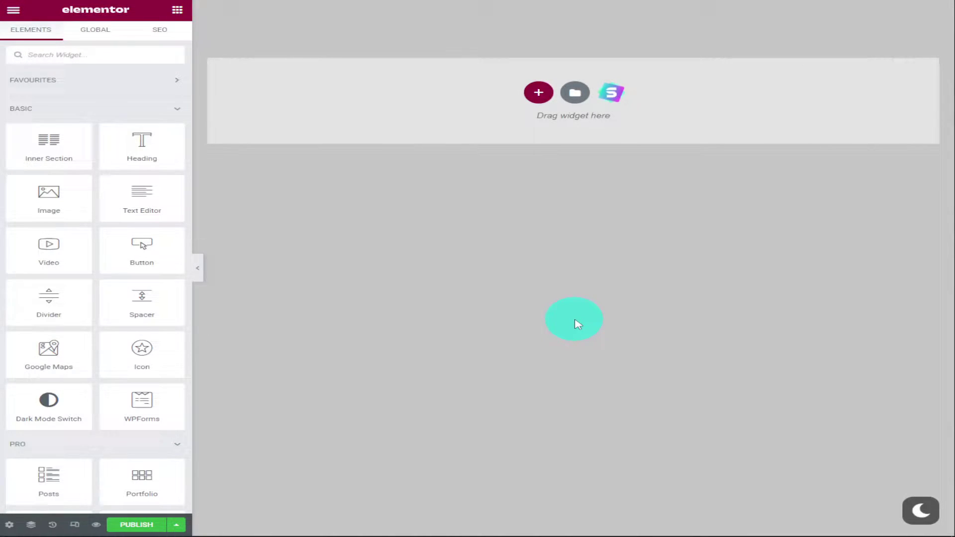
# - Add a one-column section with a roughly 300-pixel Spacer, then a two-column section below
pyautogui.click(538, 93)
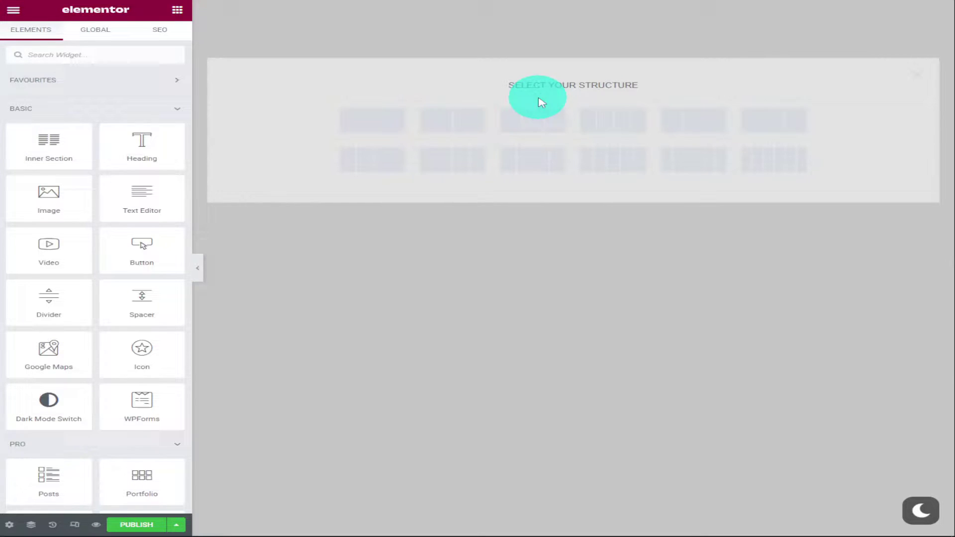
pyautogui.click(372, 119)
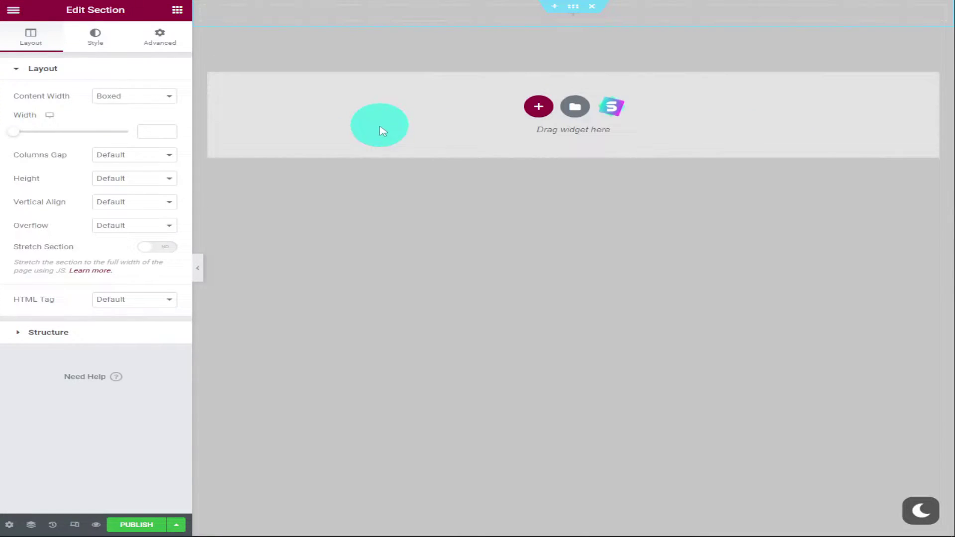
pyautogui.click(177, 10)
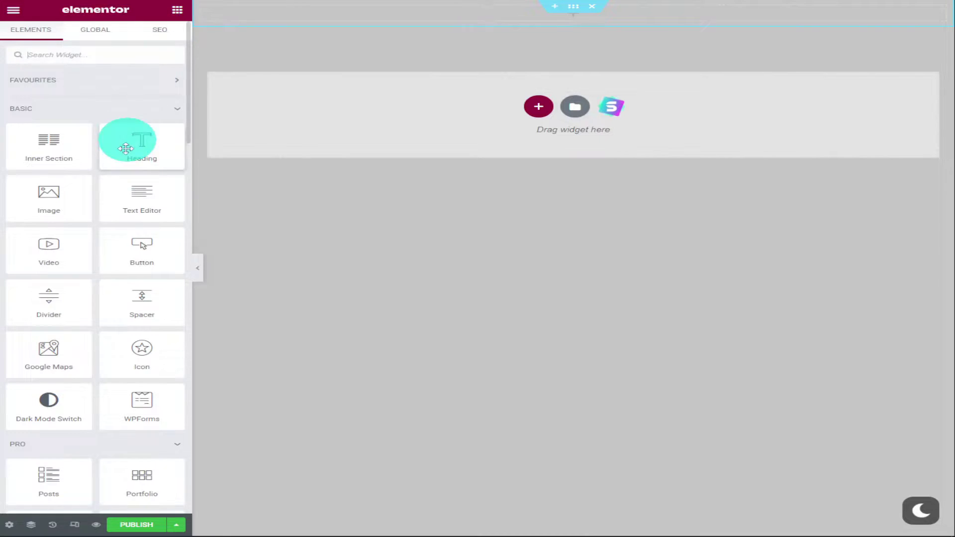
pyautogui.moveTo(141, 304); pyautogui.dragTo(539, 21)
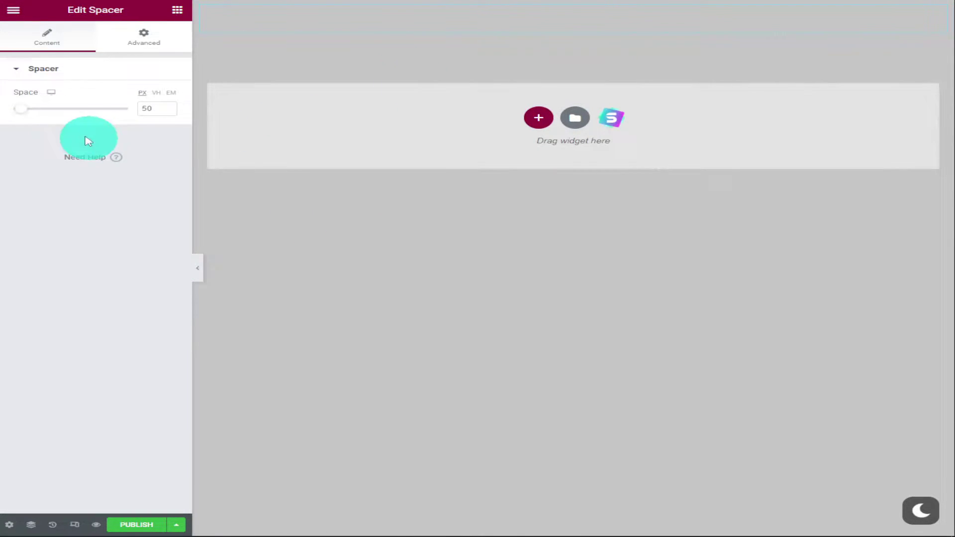
pyautogui.moveTo(25, 109)
pyautogui.mouseDown()
pyautogui.moveTo(63, 110)
pyautogui.moveTo(74, 122)
pyautogui.mouseUp()
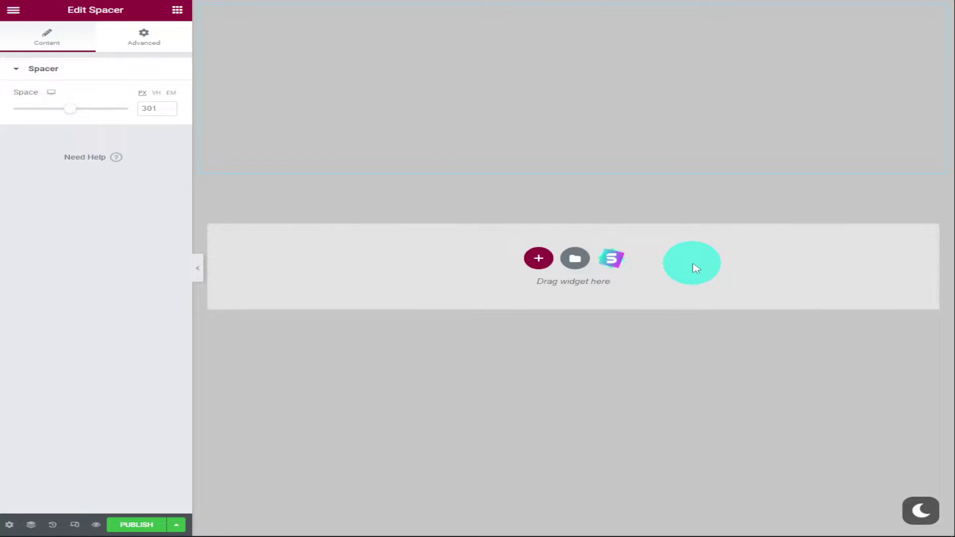
pyautogui.click(538, 258)
pyautogui.click(453, 287)
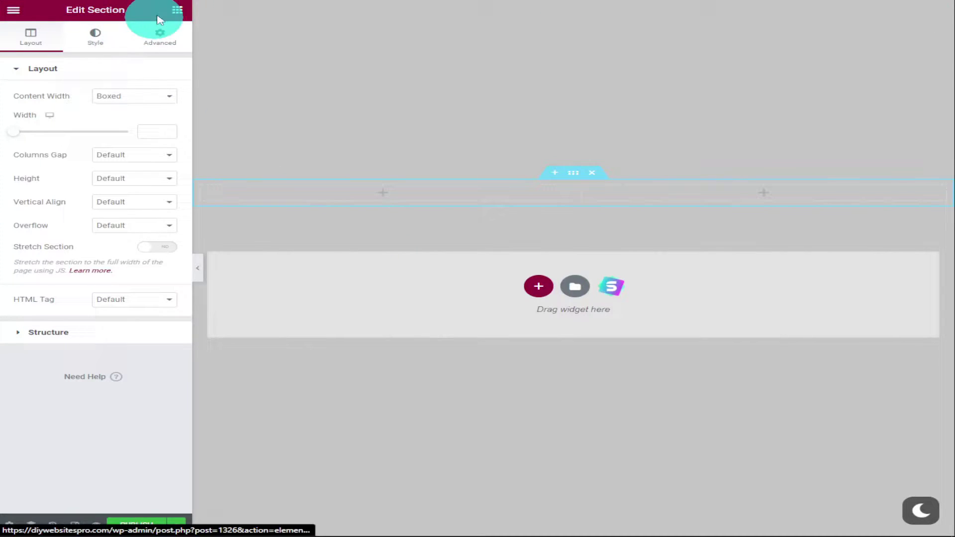
# - Drop an HTML widget into the left column and paste the thumbnail list-item code
pyautogui.click(178, 10)
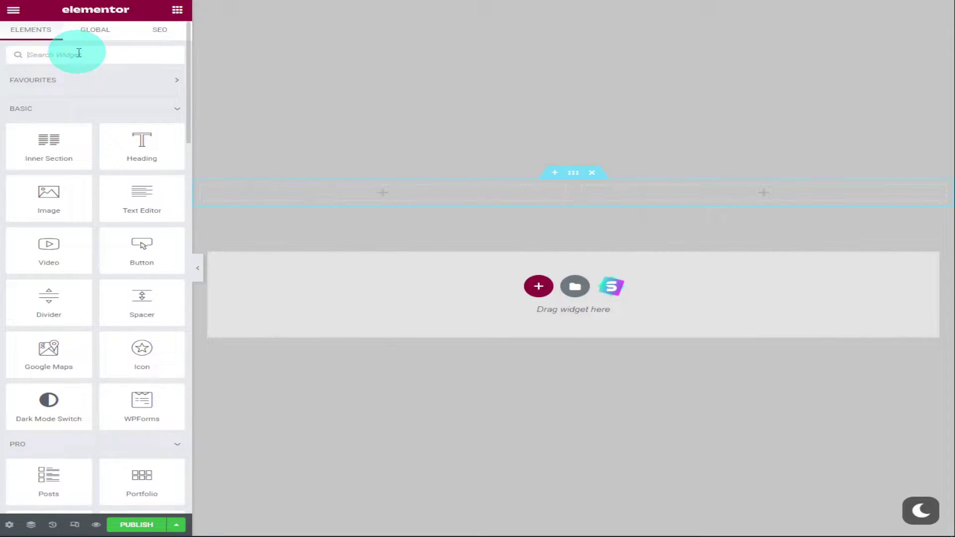
pyautogui.write('ht')
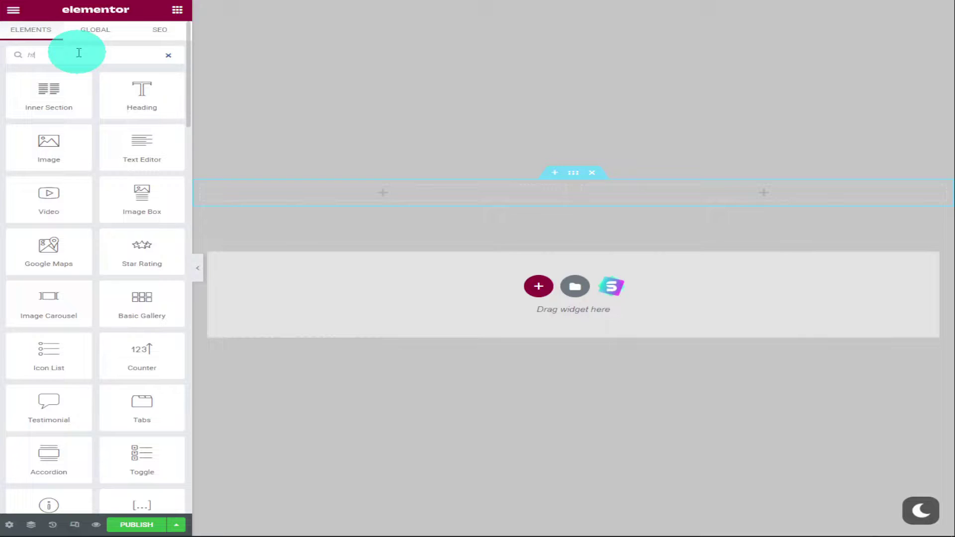
pyautogui.write('ml')
pyautogui.moveTo(49, 95); pyautogui.dragTo(314, 196)
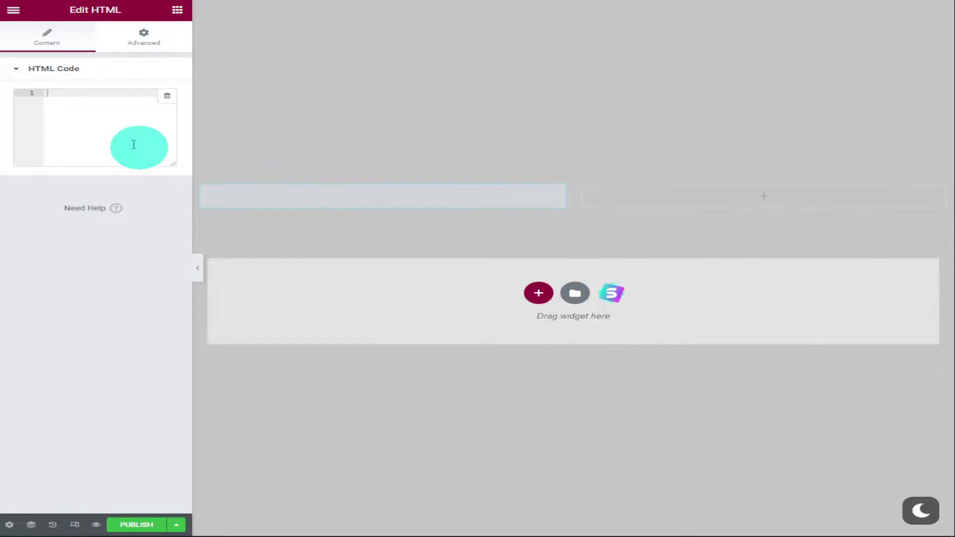
pyautogui.rightClick(90, 118)
pyautogui.click(126, 203)
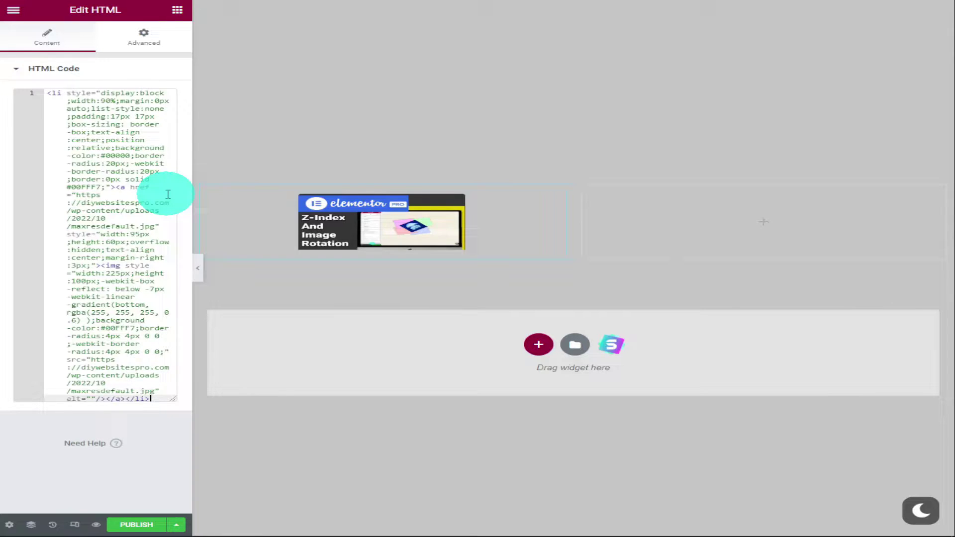
# - Change the list item width from 90% to 99% and delete both padding 17 values
pyautogui.click(110, 102)
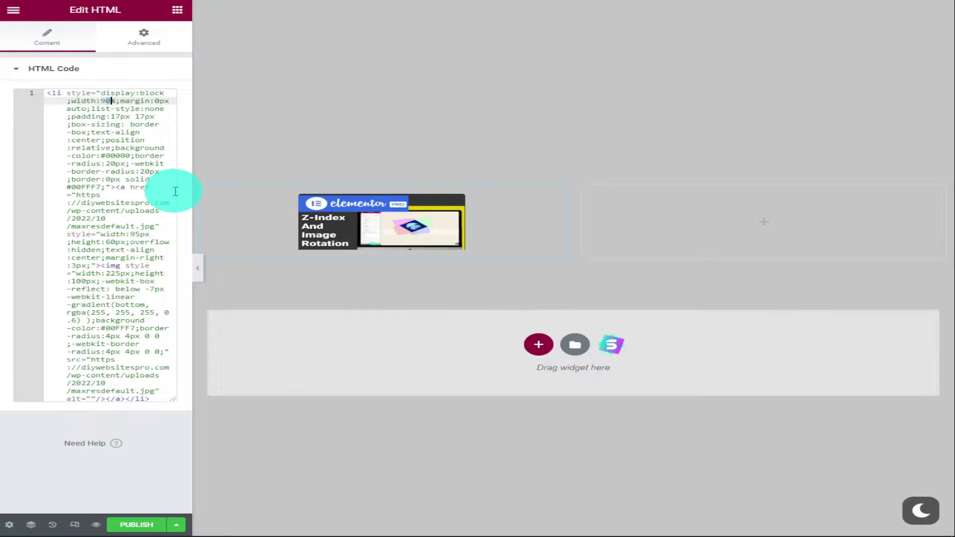
pyautogui.press('BackSpace')
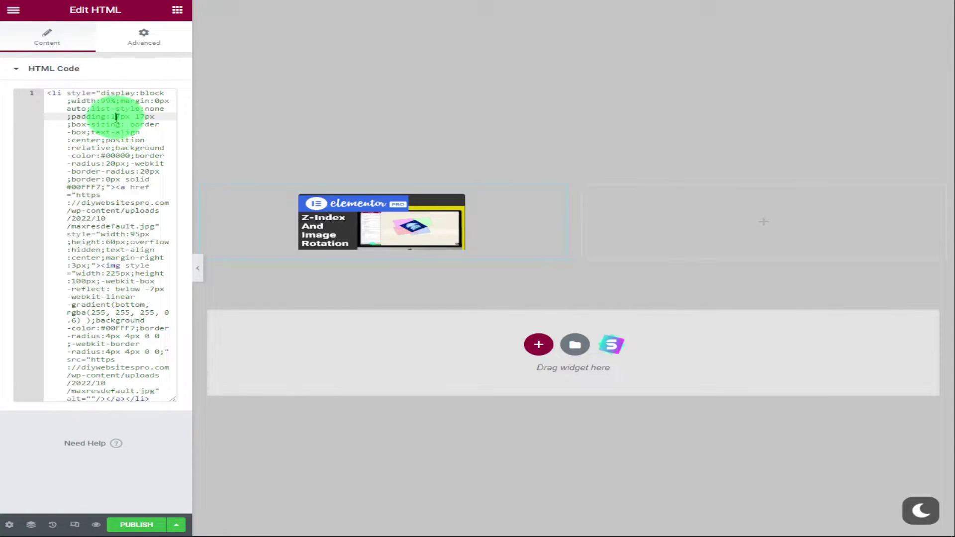
pyautogui.press('BackSpace')
pyautogui.press('BackSpace')
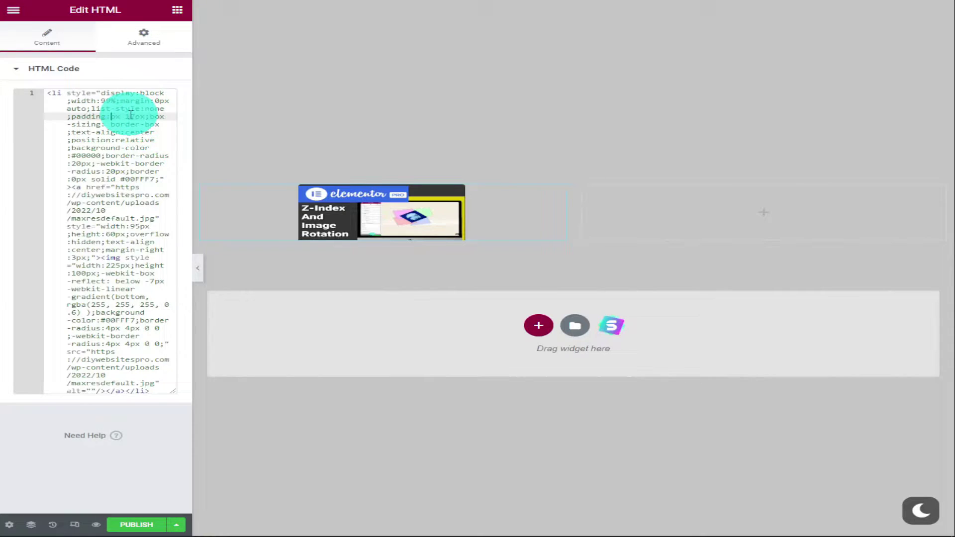
pyautogui.moveTo(135, 115); pyautogui.dragTo(130, 116)
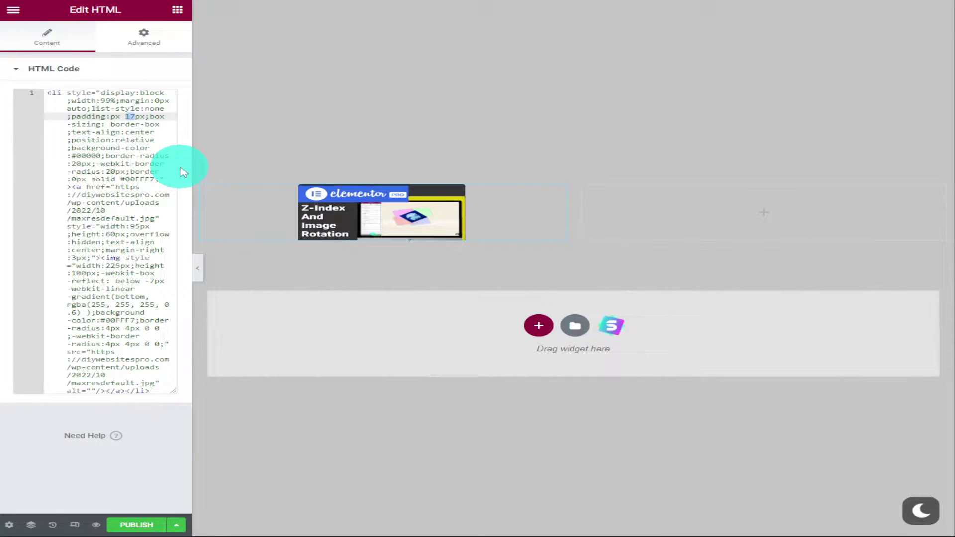
pyautogui.press('BackSpace')
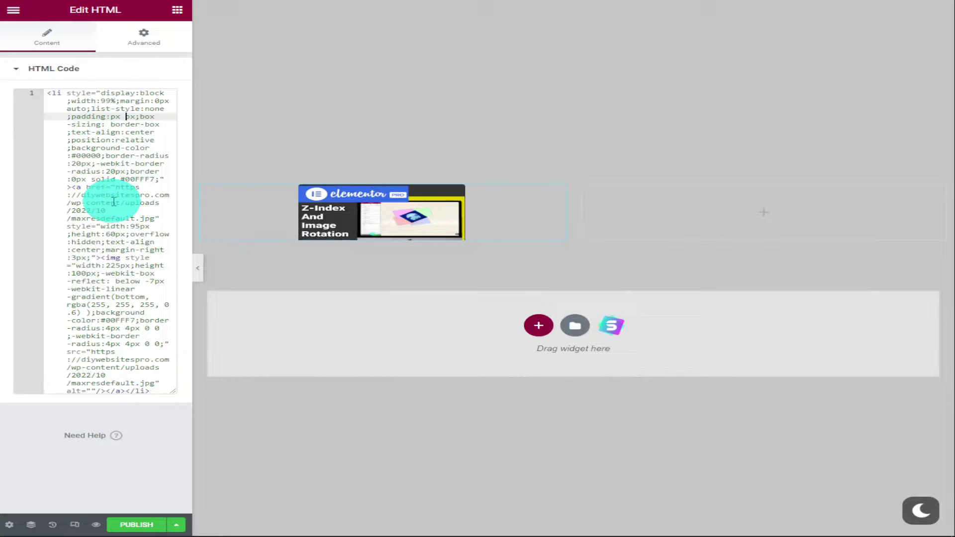
# - Set the image to 525px by 280px and change background-color #00000 to white
pyautogui.click(111, 266)
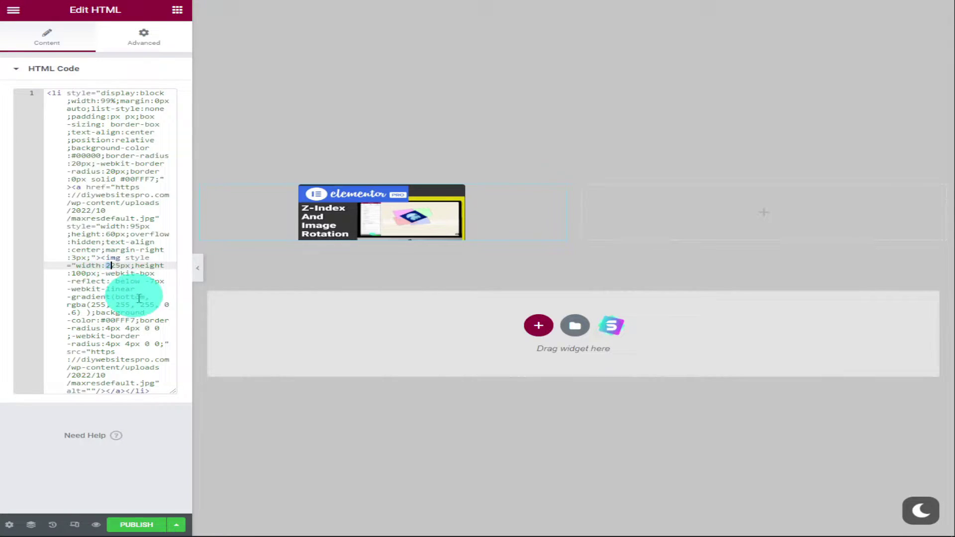
pyautogui.press('BackSpace')
pyautogui.press('BackSpace')
pyautogui.press('BackSpace')
pyautogui.write('52')
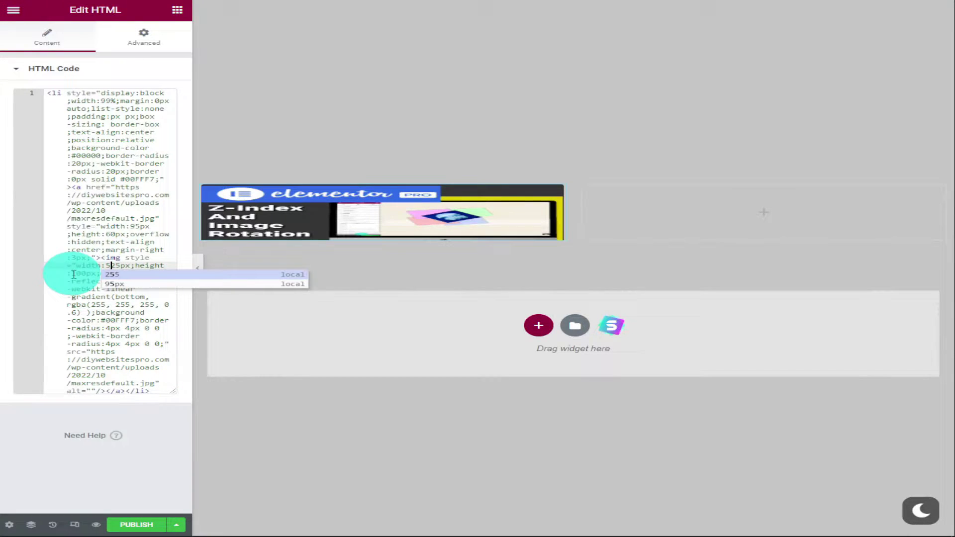
pyautogui.click(73, 274)
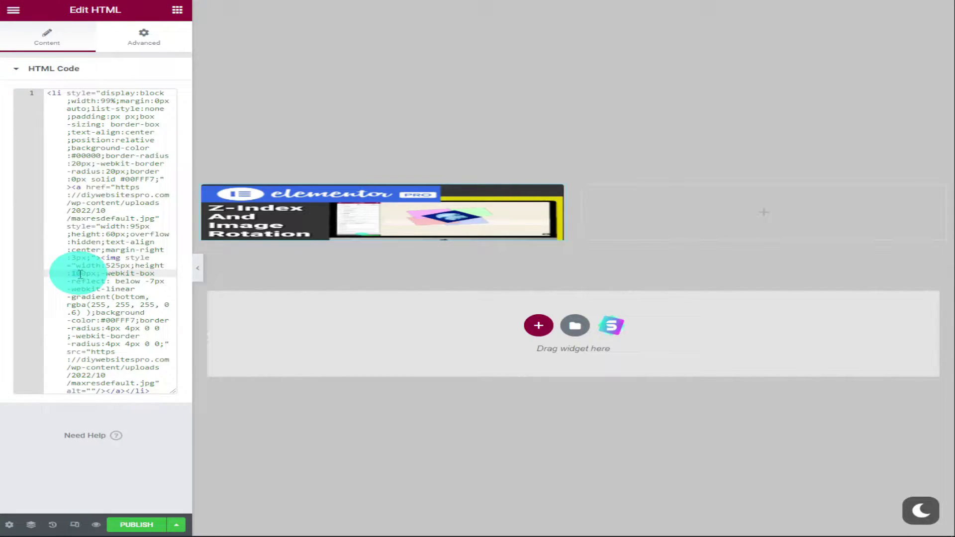
pyautogui.moveTo(80, 275); pyautogui.dragTo(71, 275)
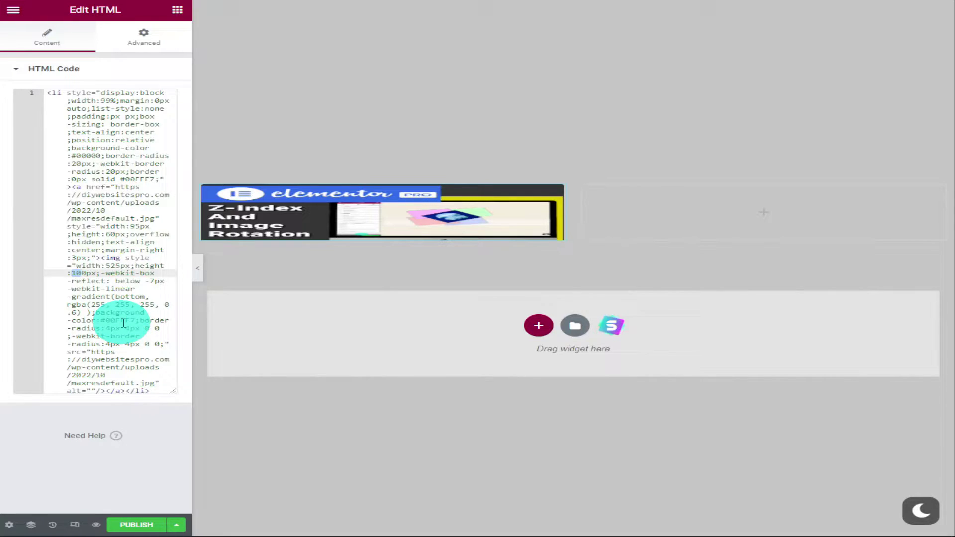
pyautogui.write('0')
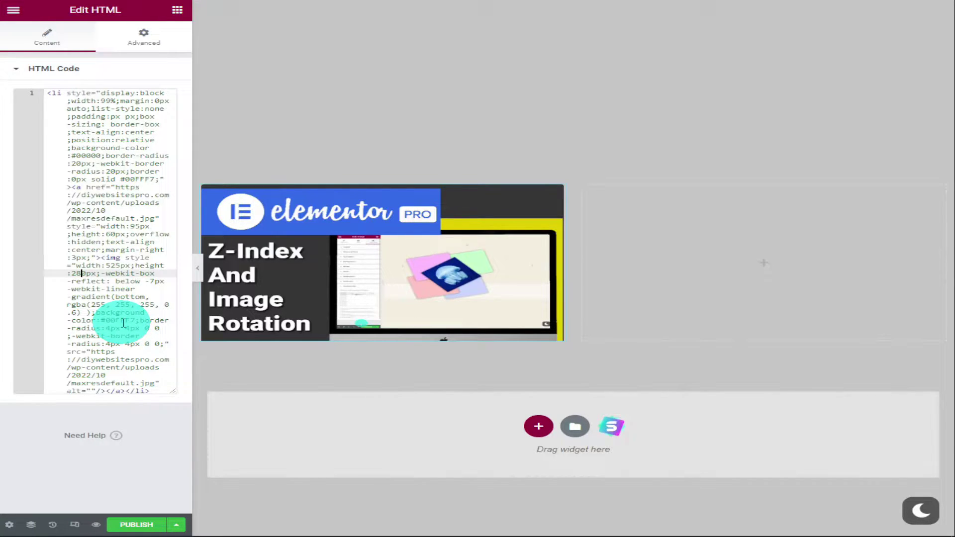
pyautogui.click(99, 156)
pyautogui.moveTo(99, 156); pyautogui.dragTo(66, 156)
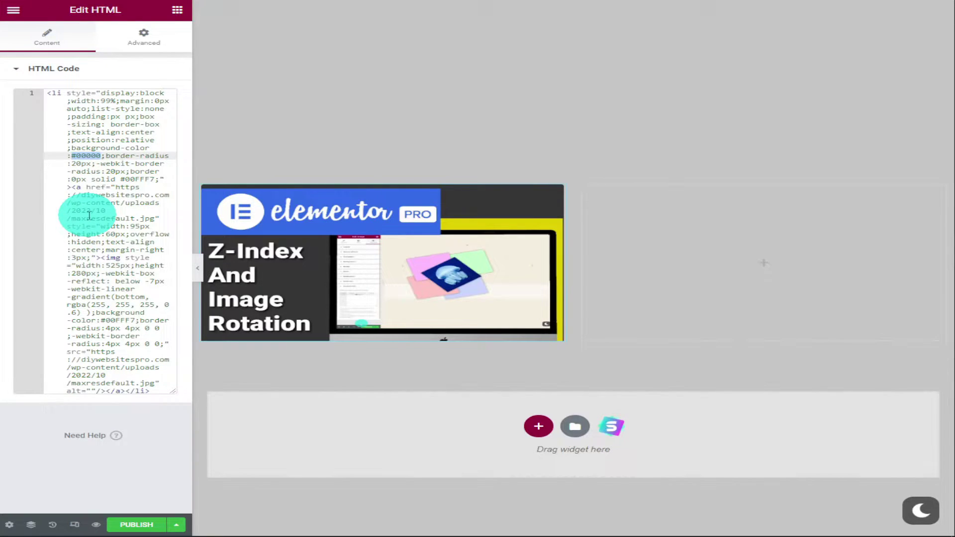
pyautogui.write('whit;borde')
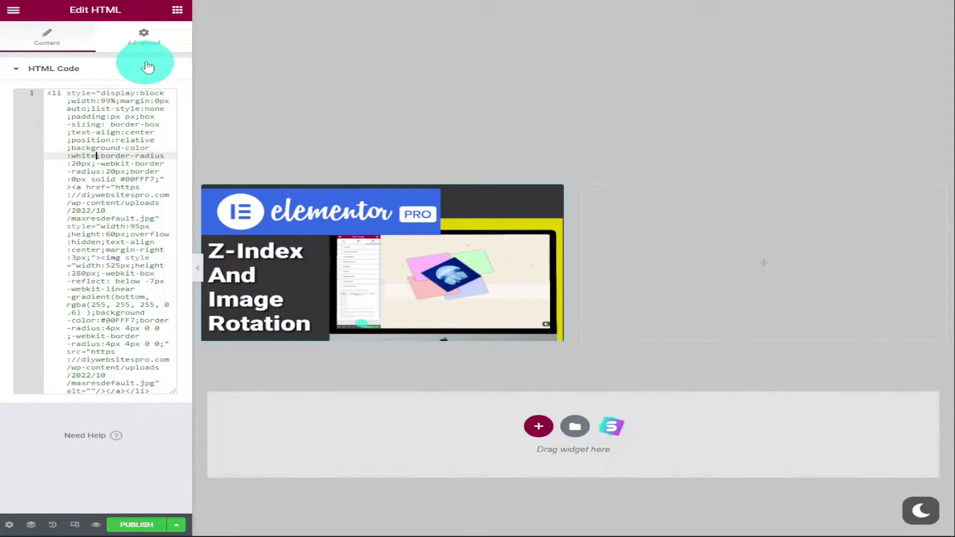
# - Unlink the Advanced padding and enter 20 top, 20 right, 90 bottom, 20 left
pyautogui.click(148, 43)
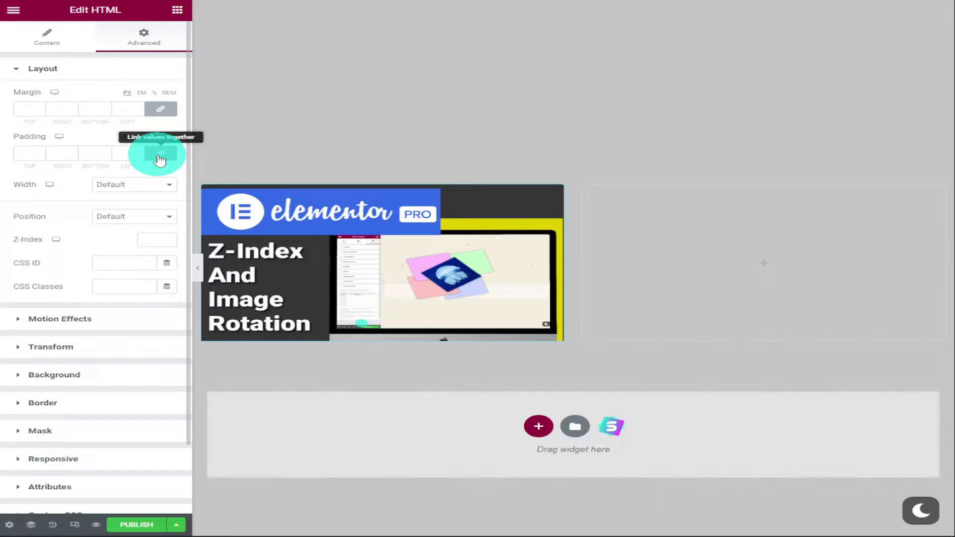
pyautogui.click(160, 155)
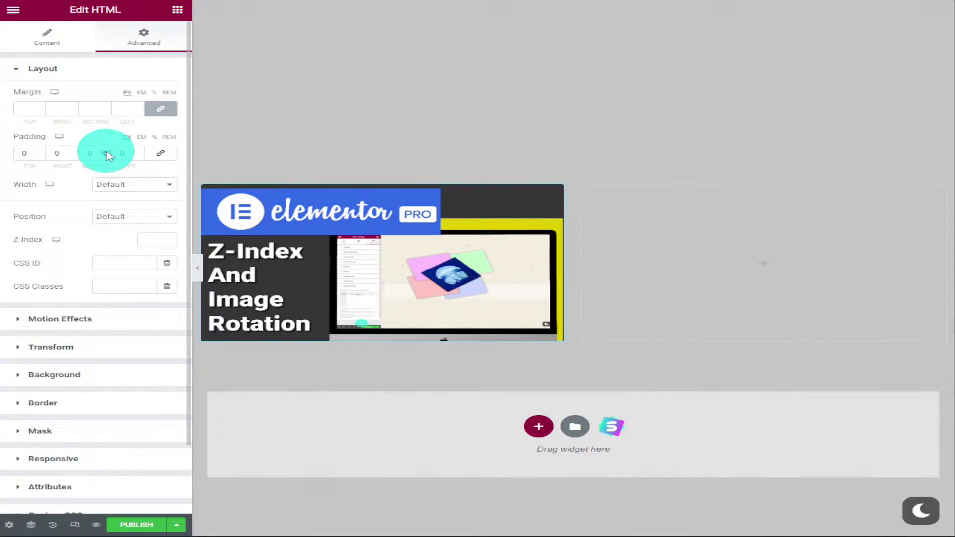
pyautogui.click(88, 154)
pyautogui.write('80')
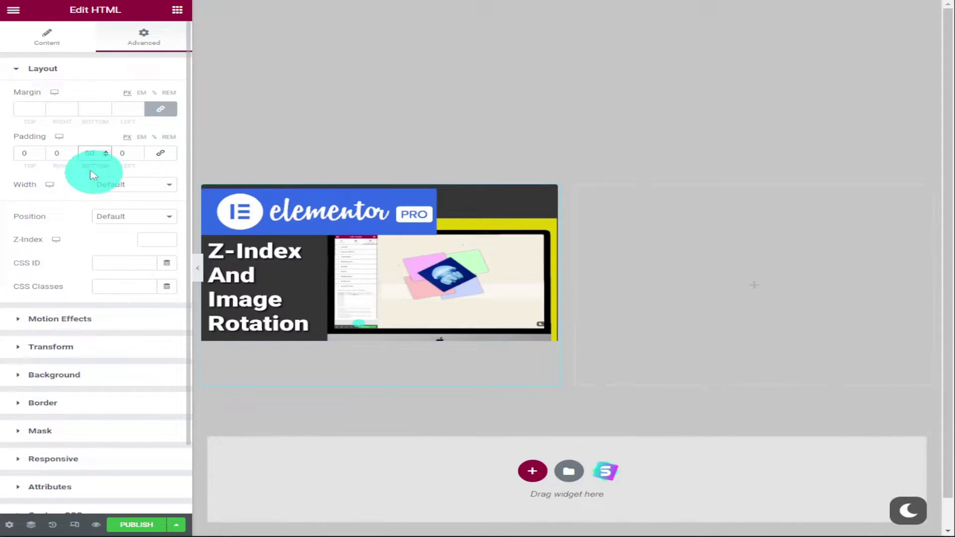
pyautogui.doubleClick(25, 153)
pyautogui.write('20')
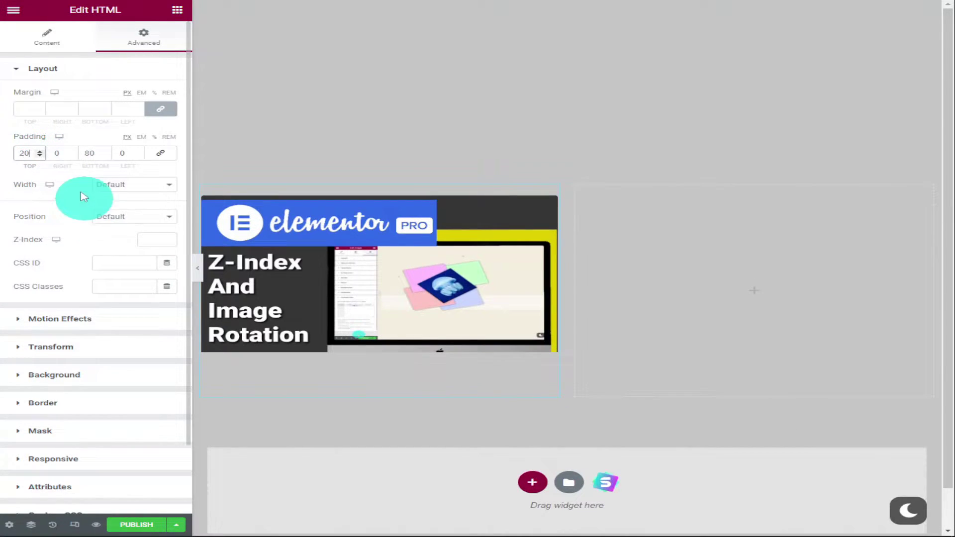
pyautogui.write('20')
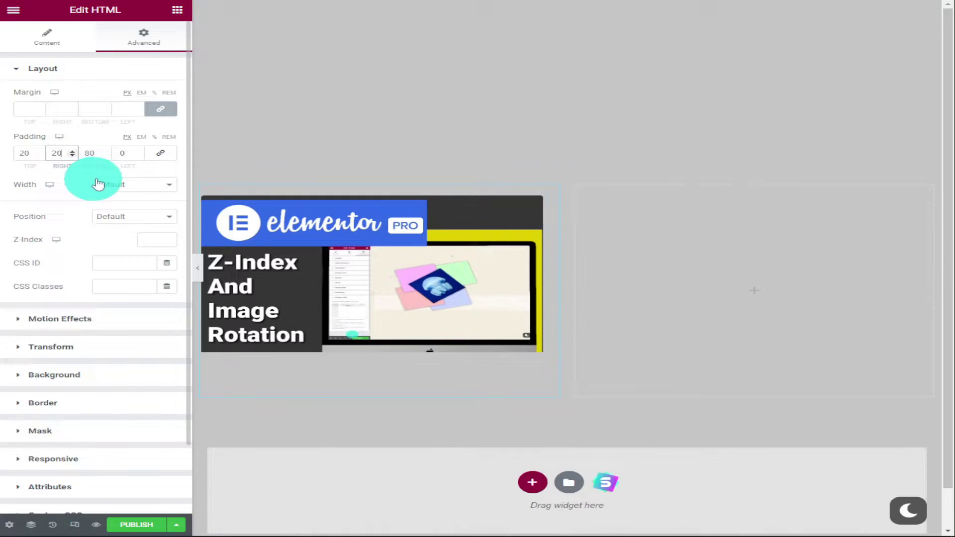
pyautogui.click(121, 153)
pyautogui.write('20')
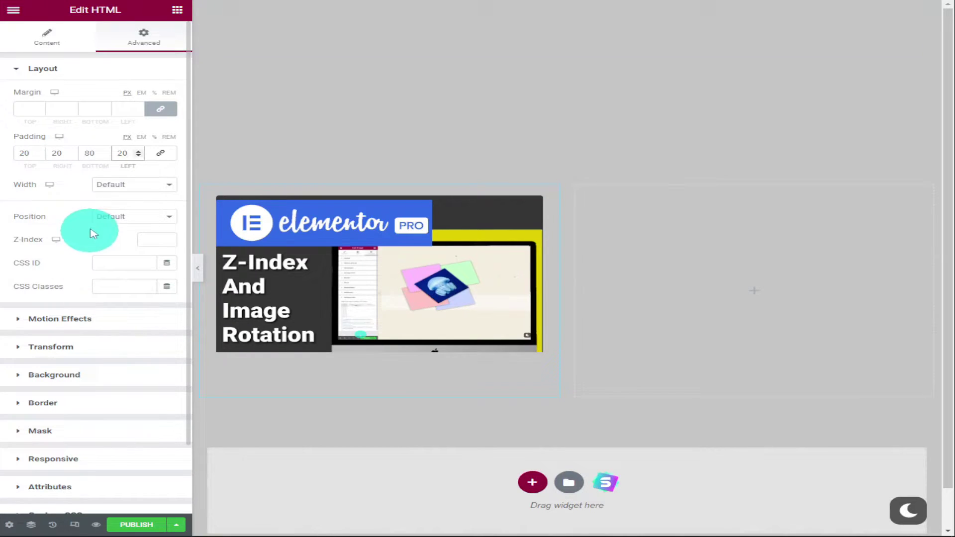
pyautogui.click(93, 153)
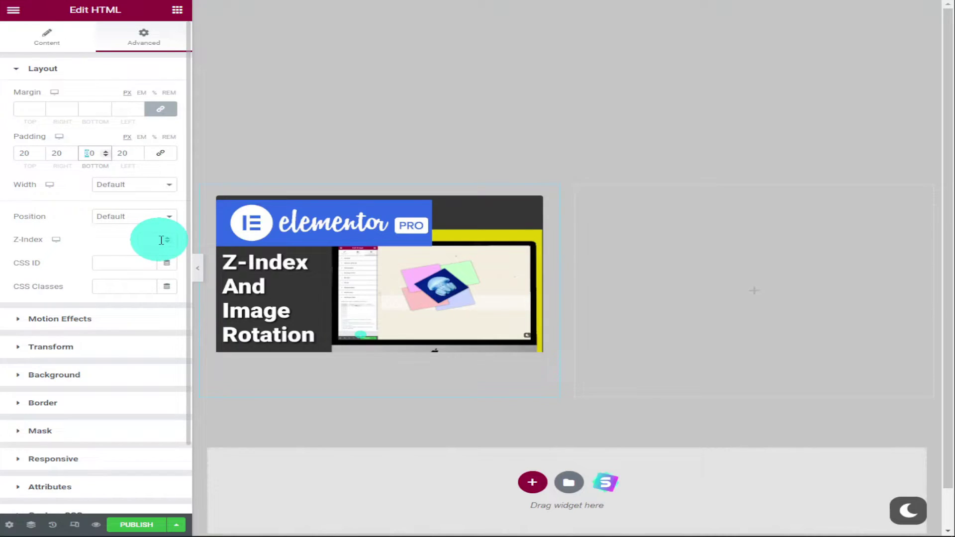
pyautogui.write('9')
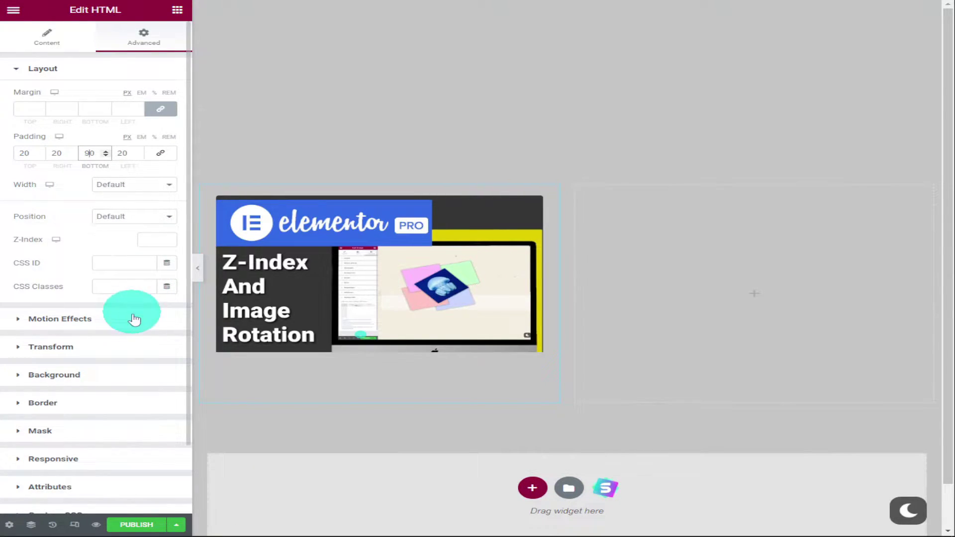
# - Set the widget's Background to Classic with colour #FFFFFF
pyautogui.click(103, 379)
pyautogui.click(147, 203)
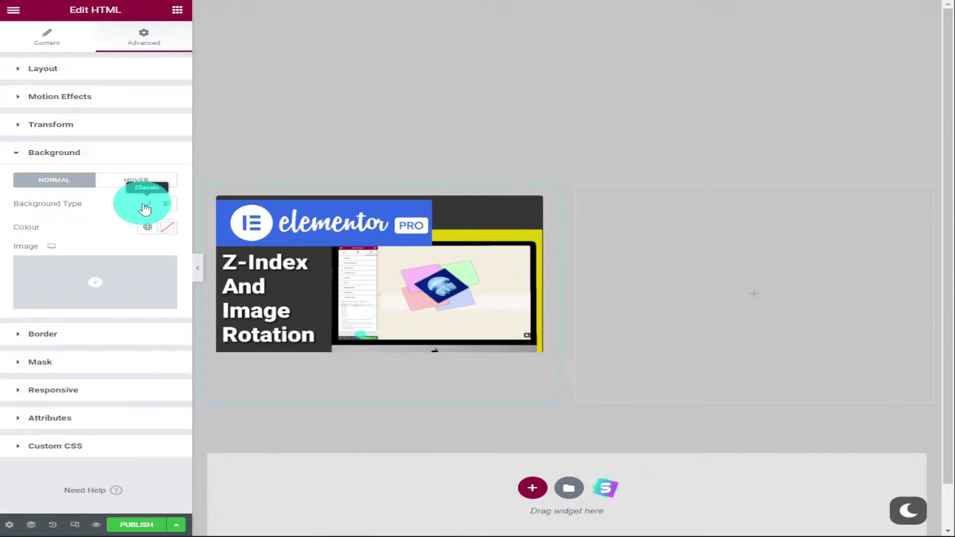
pyautogui.click(168, 227)
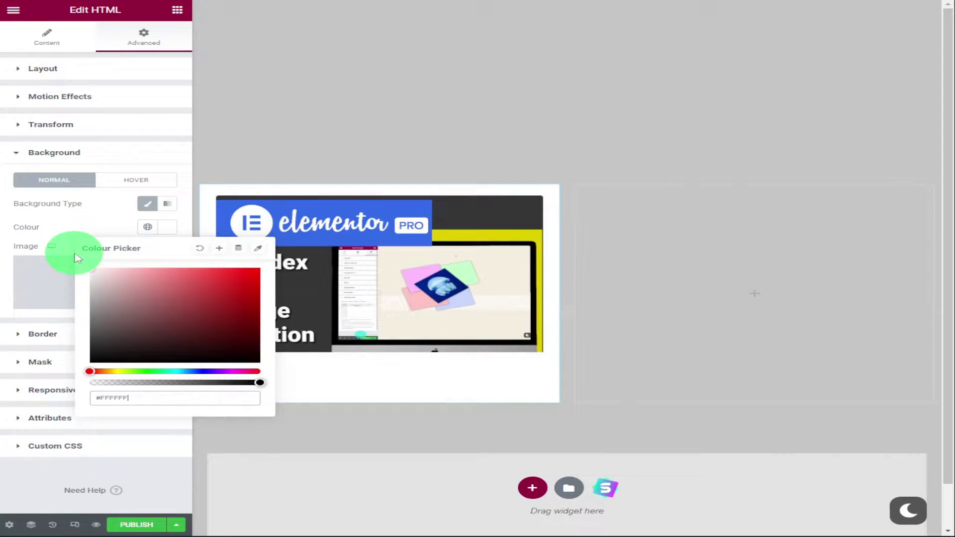
pyautogui.click(73, 226)
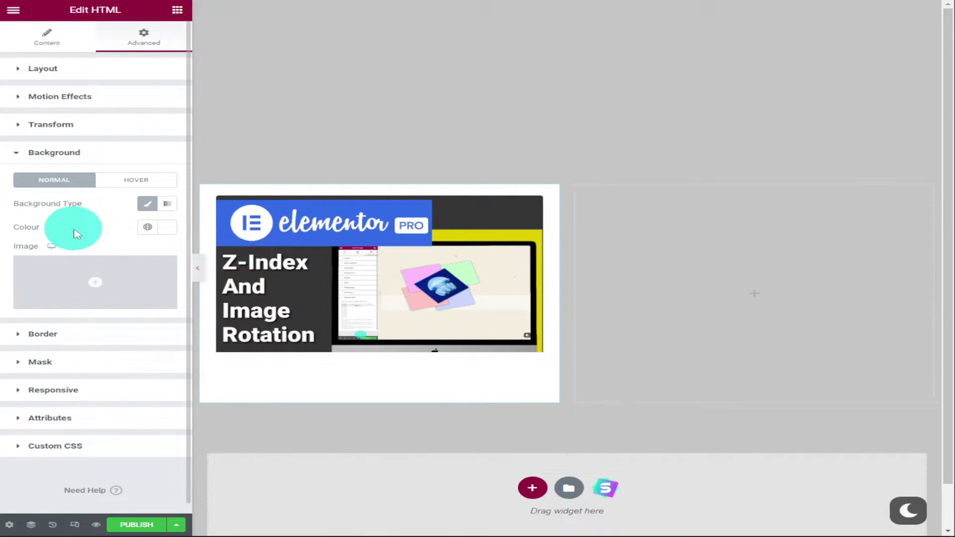
# - Turn on the Border Box Shadow and raise its blur to about 15
pyautogui.click(70, 331)
pyautogui.click(172, 301)
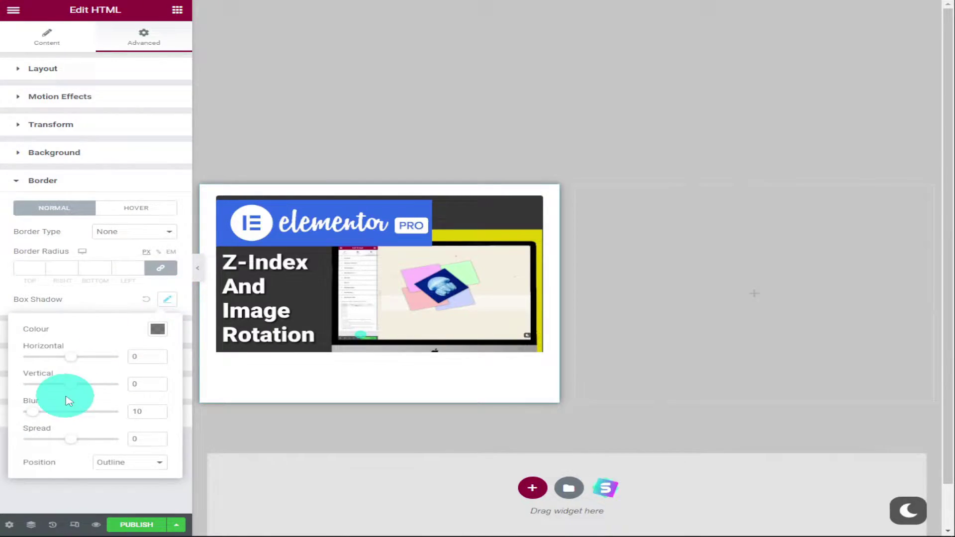
pyautogui.moveTo(38, 416); pyautogui.dragTo(47, 414)
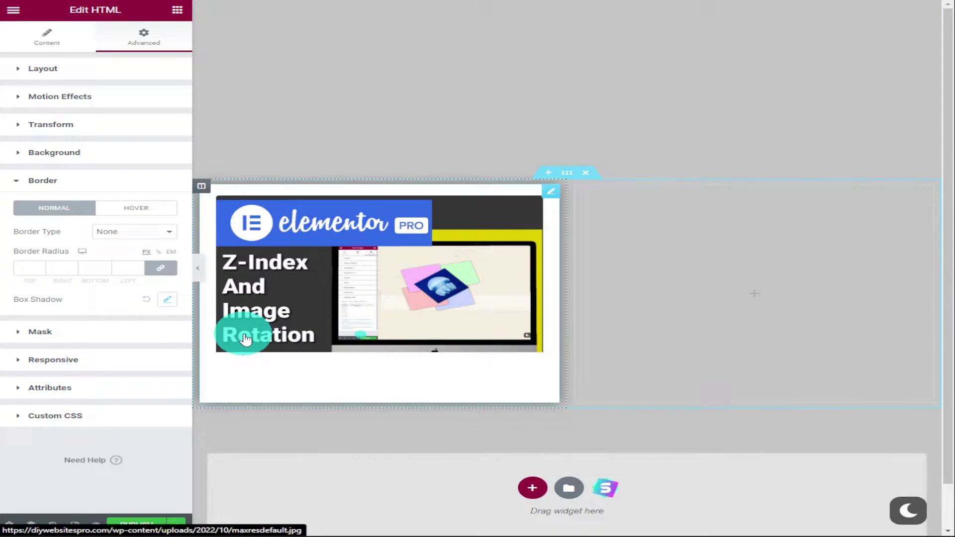
pyautogui.moveTo(753, 293)
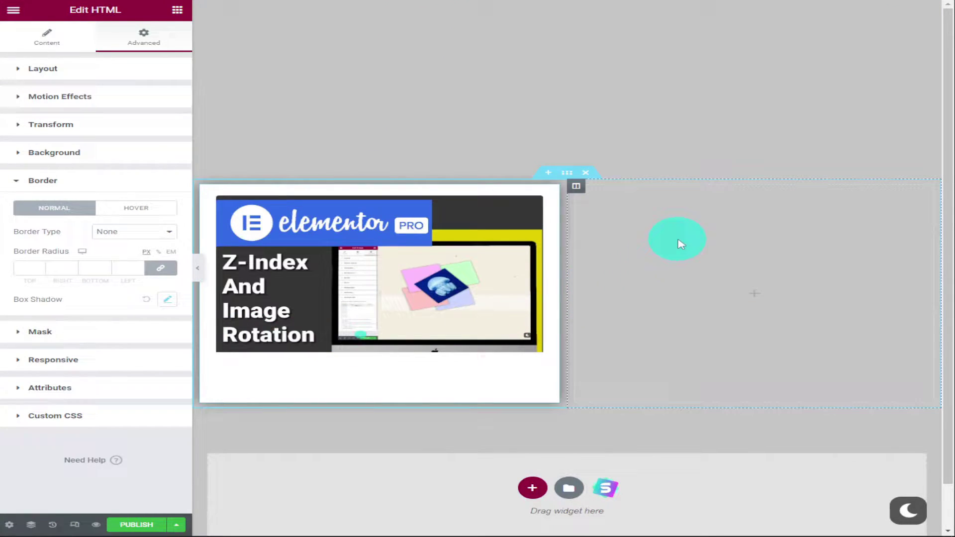
pyautogui.scroll(-1, 680, 244)
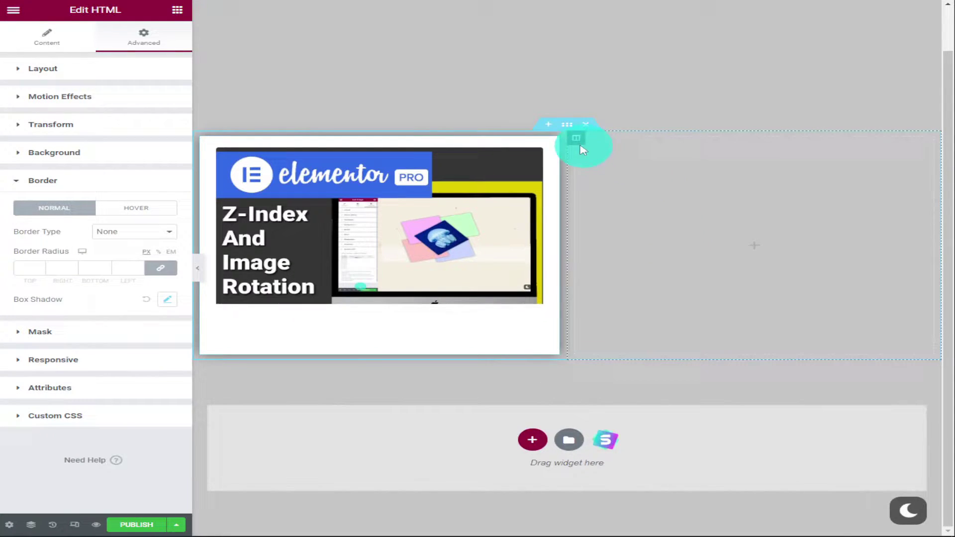
# - Duplicate the white-framed HTML widget repeatedly using Duplicate on its edit handle
pyautogui.rightClick(555, 147)
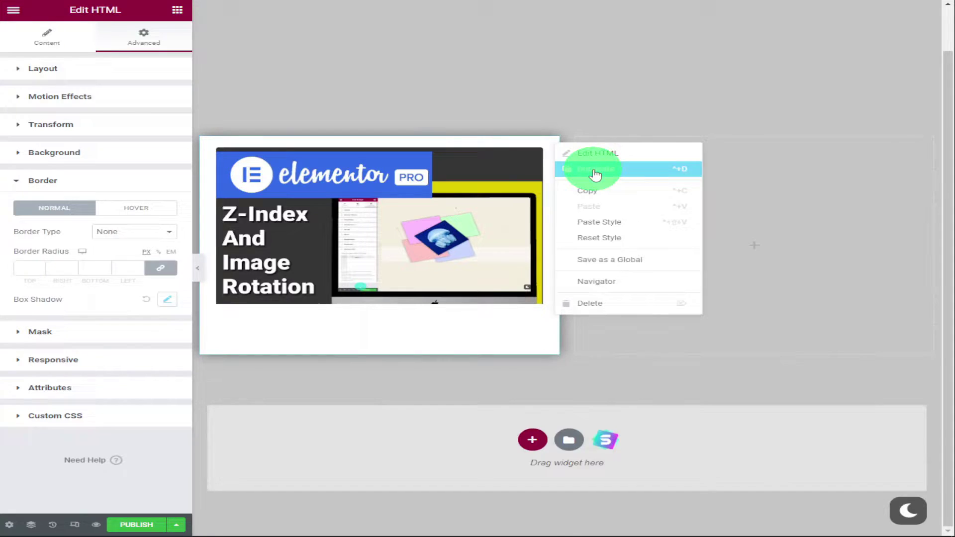
pyautogui.click(594, 175)
pyautogui.rightClick(555, 146)
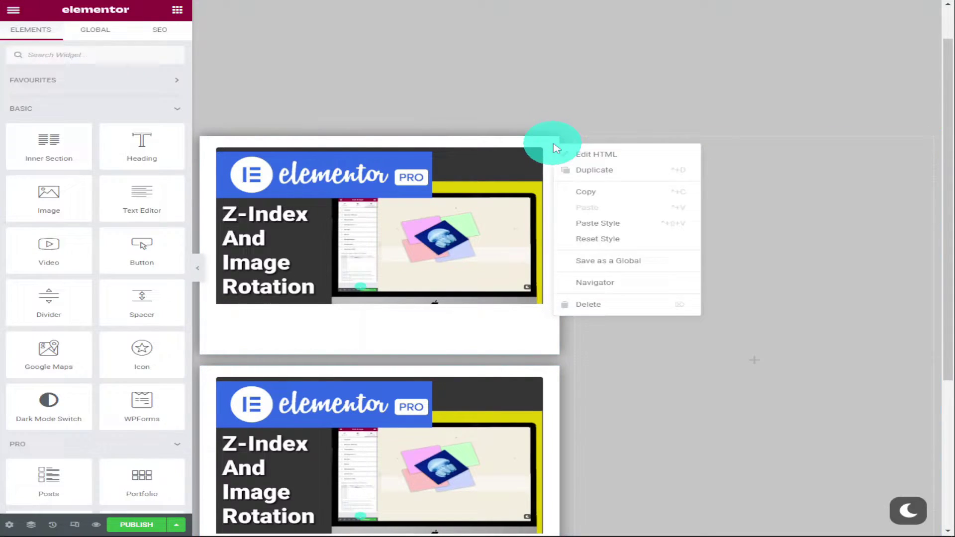
pyautogui.click(595, 154)
pyautogui.rightClick(551, 149)
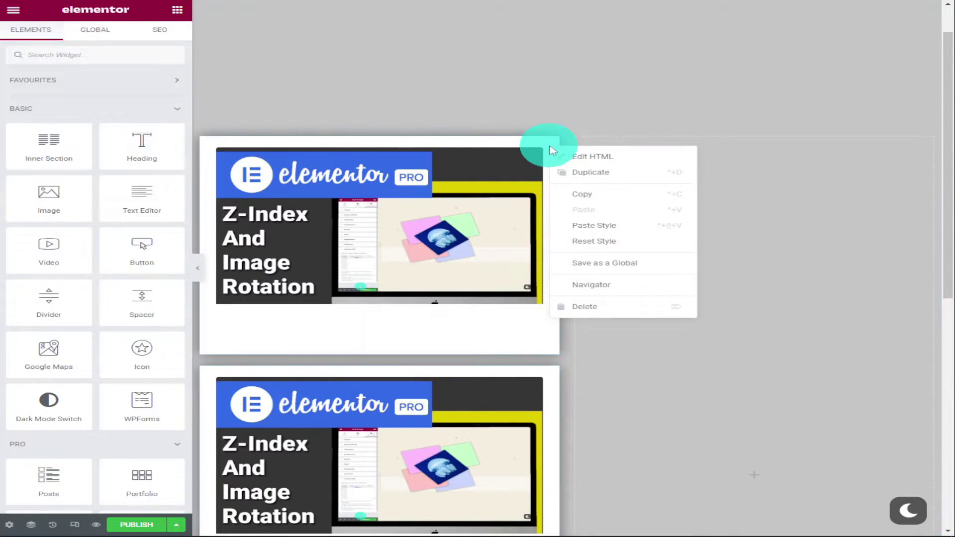
pyautogui.click(590, 172)
pyautogui.scroll(-3, 588, 185)
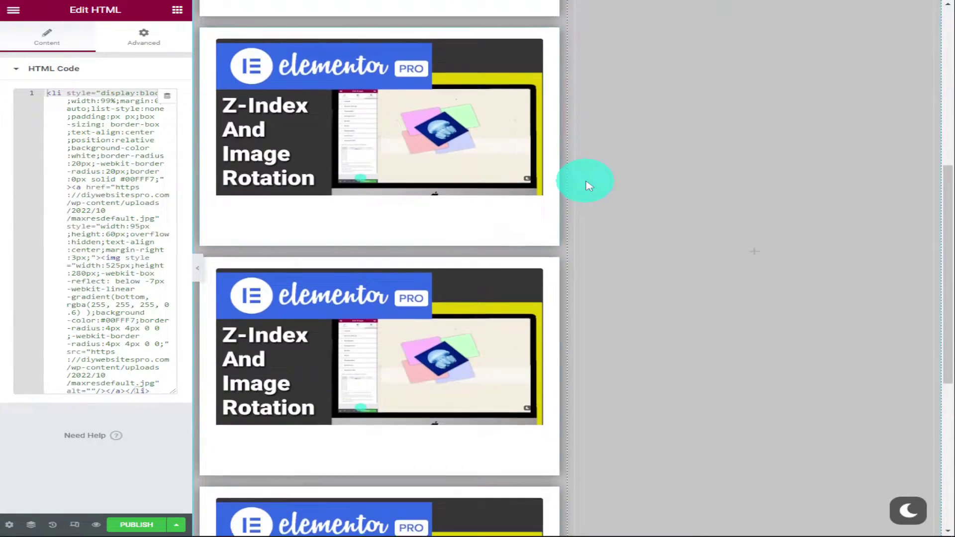
pyautogui.scroll(5, 588, 184)
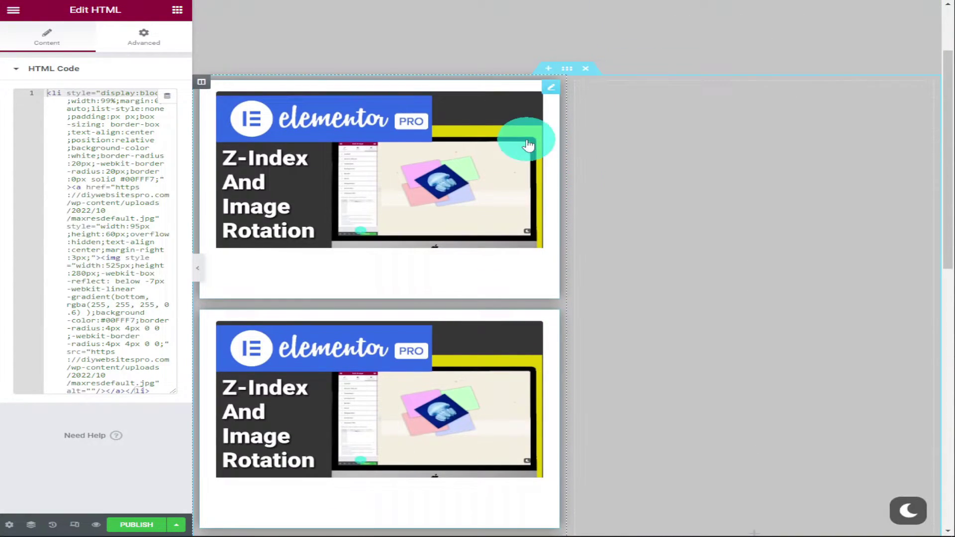
# - Give the bottom polaroid HTML widget the CSS class 'imaged' in its Advanced settings
pyautogui.click(156, 41)
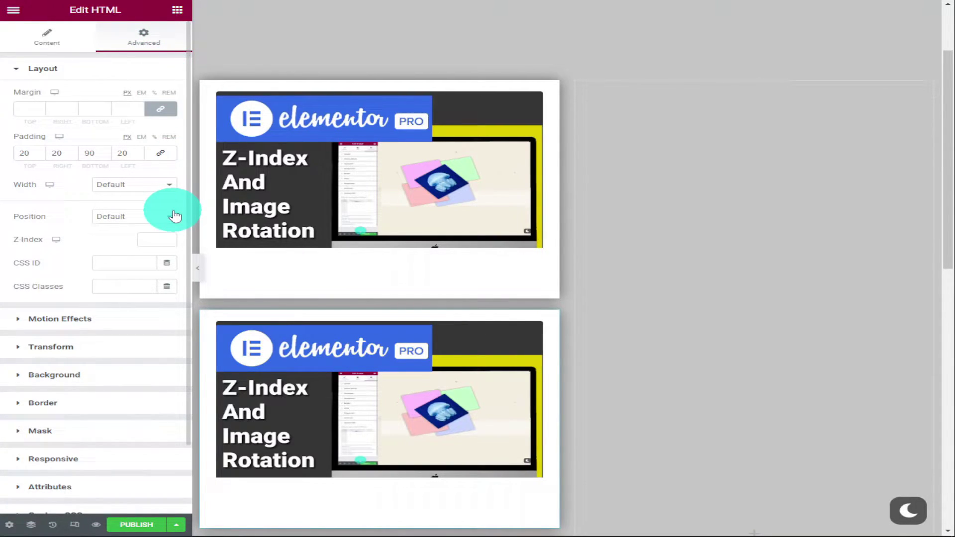
pyautogui.moveTo(135, 287)
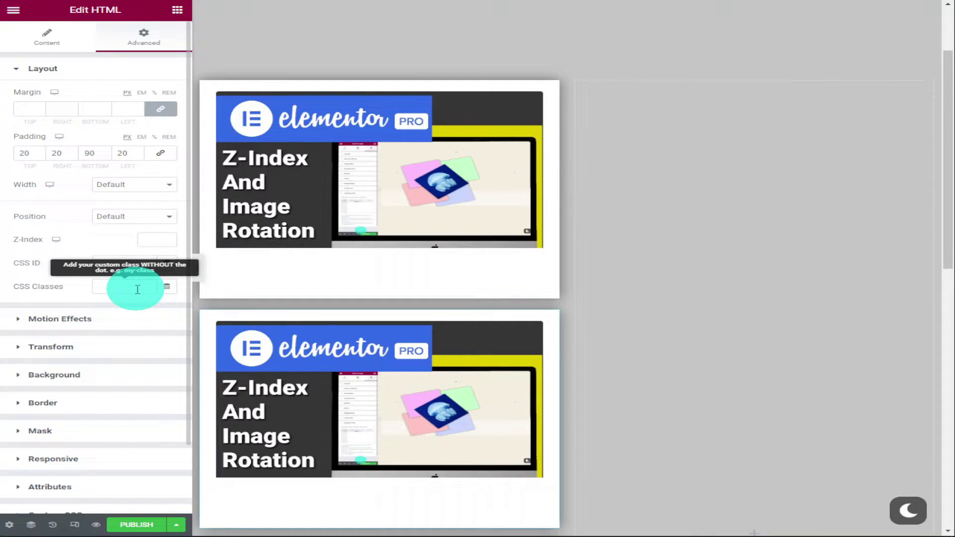
pyautogui.click(551, 322)
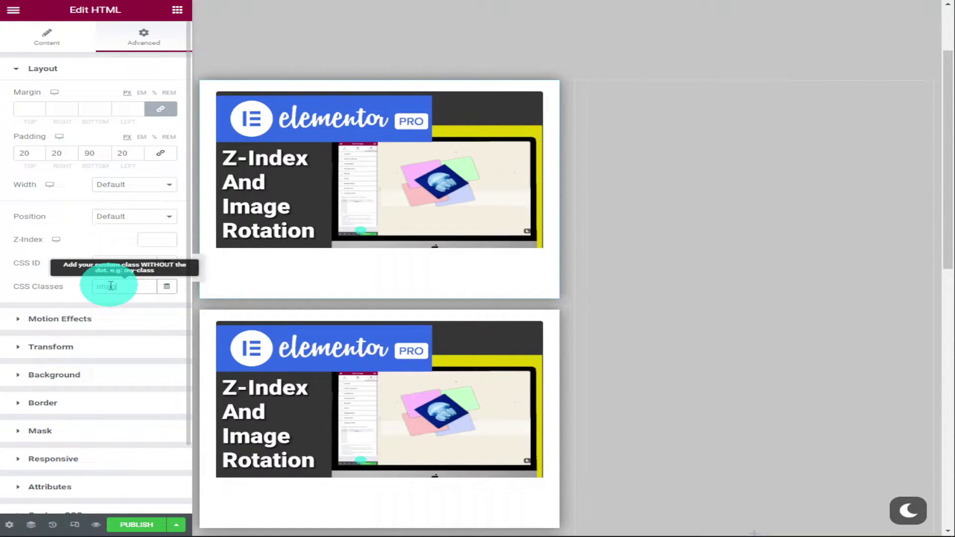
pyautogui.write('imagea')
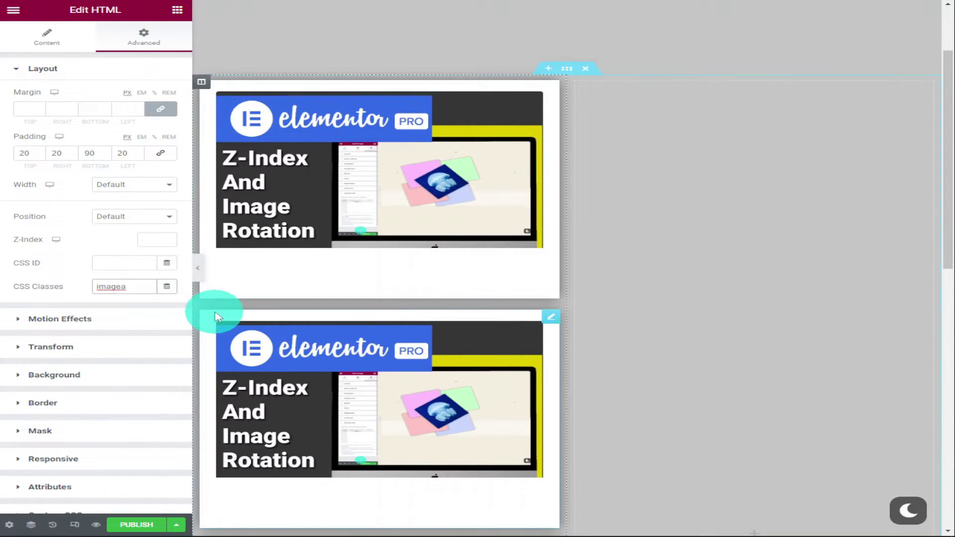
pyautogui.scroll(-3, 215, 316)
pyautogui.click(381, 261)
pyautogui.click(144, 35)
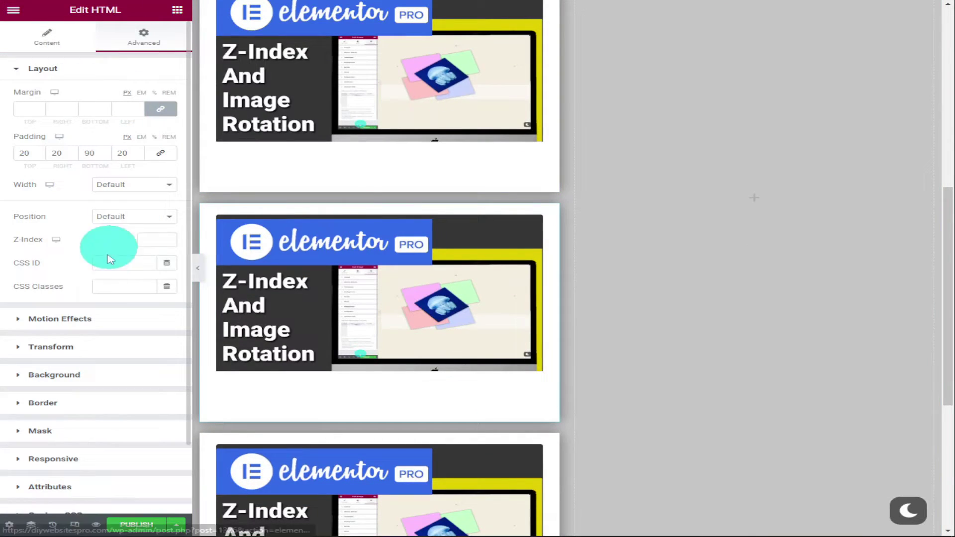
pyautogui.click(111, 286)
pyautogui.scroll(-3, 462, 323)
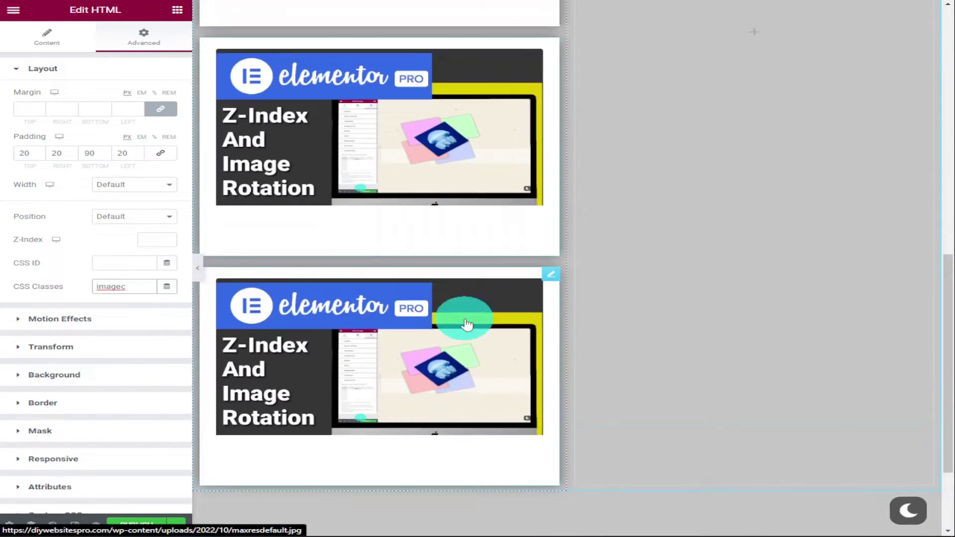
pyautogui.click(550, 213)
pyautogui.click(138, 36)
pyautogui.click(114, 286)
pyautogui.write('d')
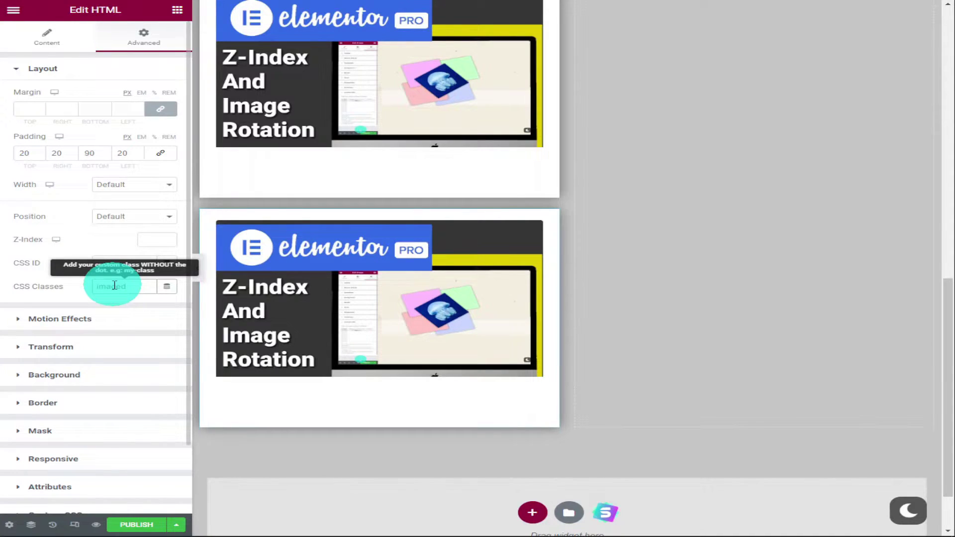
# - Review the imaged widget's HTML code, then switch over to the WordPress media library
pyautogui.click(62, 46)
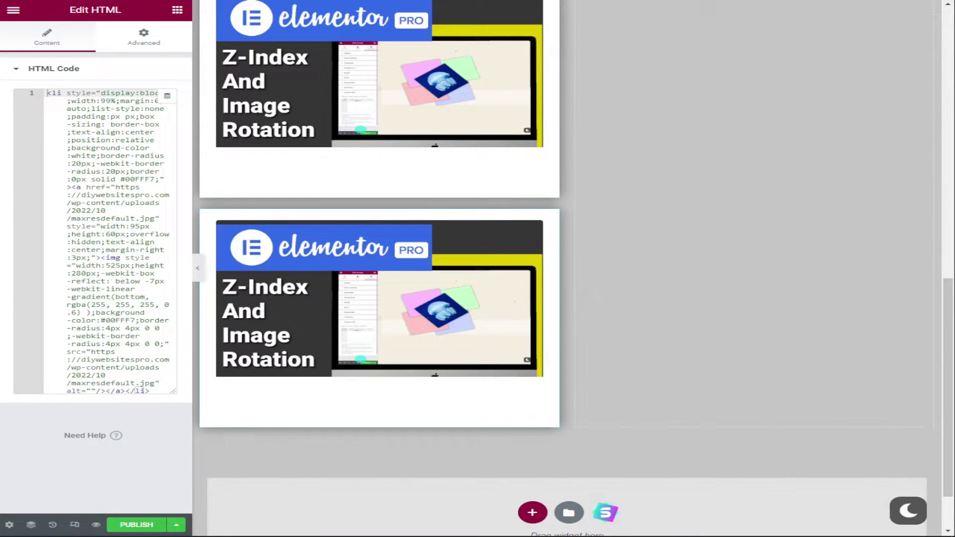
pyautogui.hotkey('alt', 'Tab')
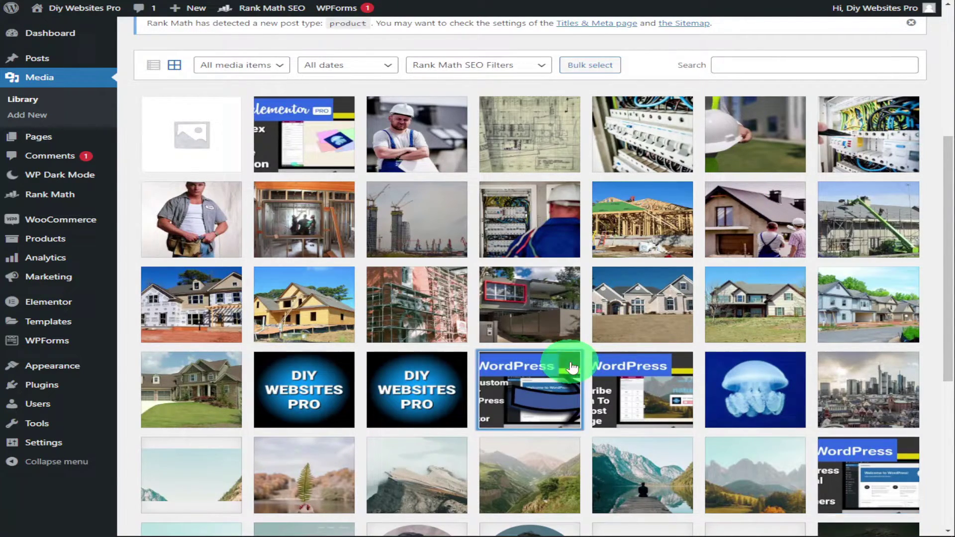
# - Copy the Custom Scrollbar thumbnail's file URL from the WordPress media library
pyautogui.click(572, 366)
pyautogui.click(767, 314)
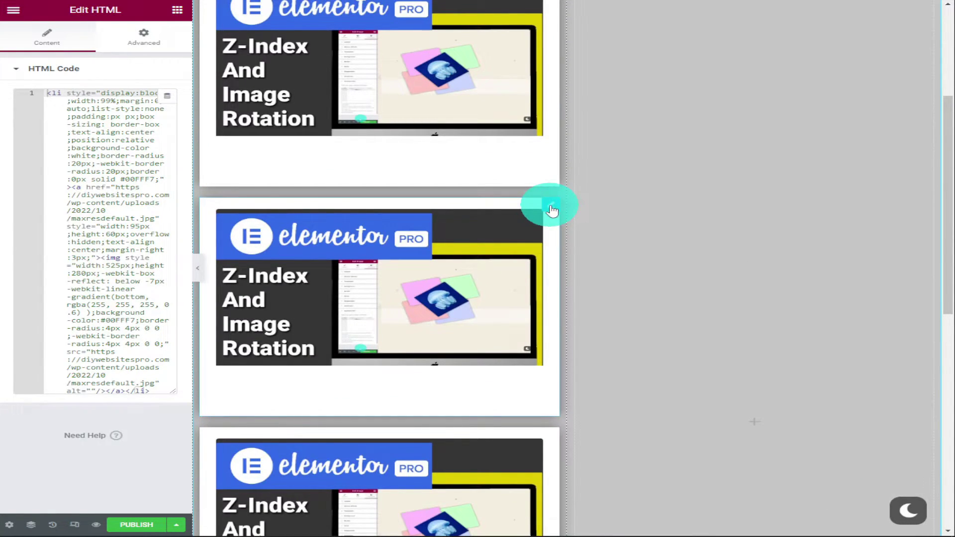
# - Paste the Custom Scrollbar image URL over the href and src in the imageb widget's code
pyautogui.click(552, 210)
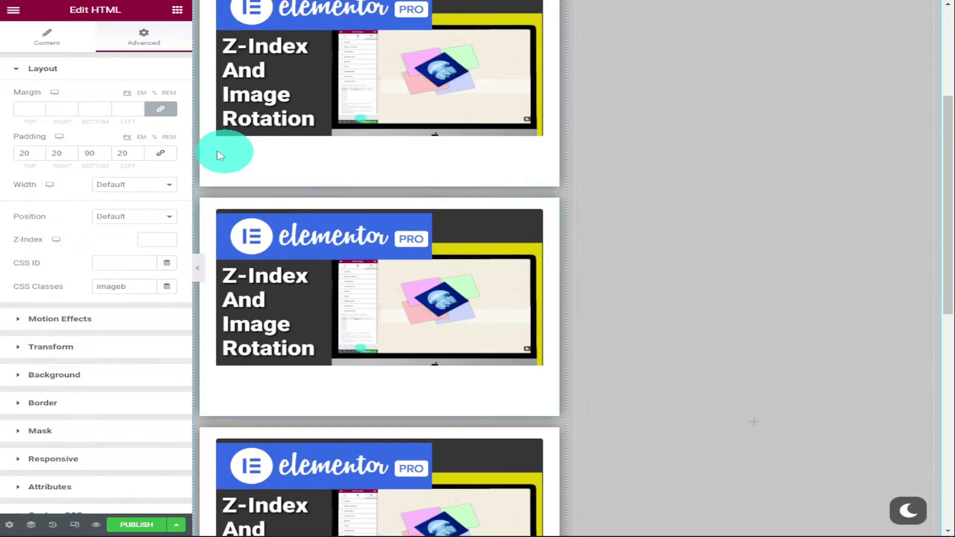
pyautogui.click(47, 37)
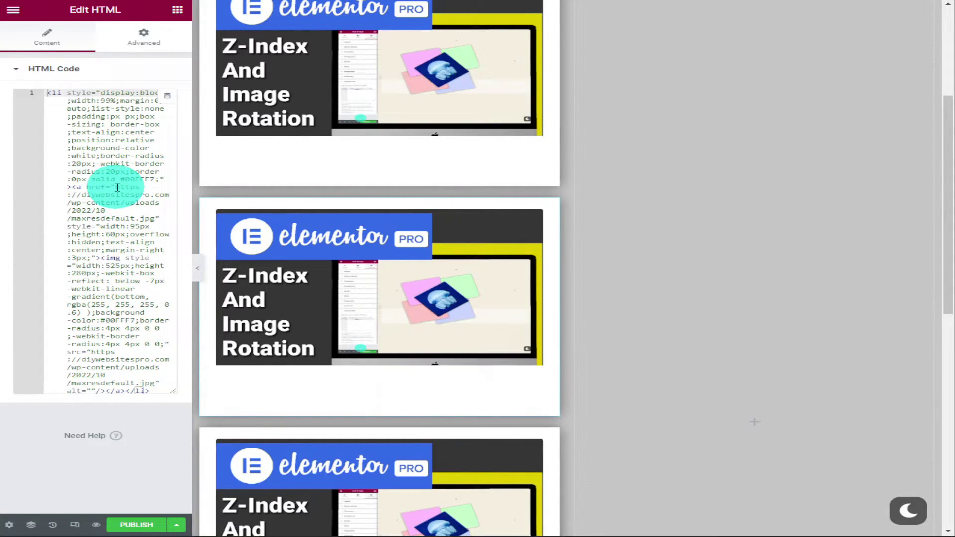
pyautogui.moveTo(117, 188); pyautogui.dragTo(154, 219)
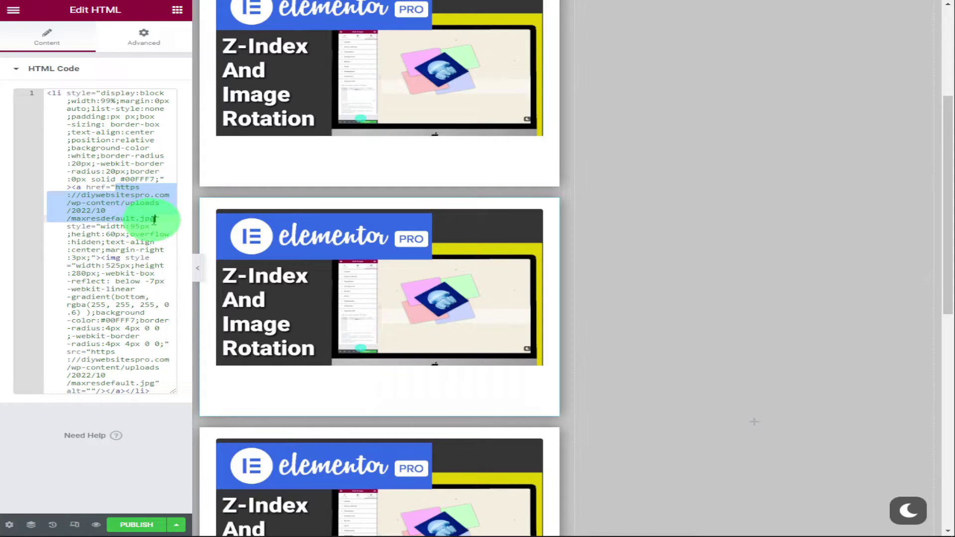
pyautogui.rightClick(109, 207)
pyautogui.click(160, 258)
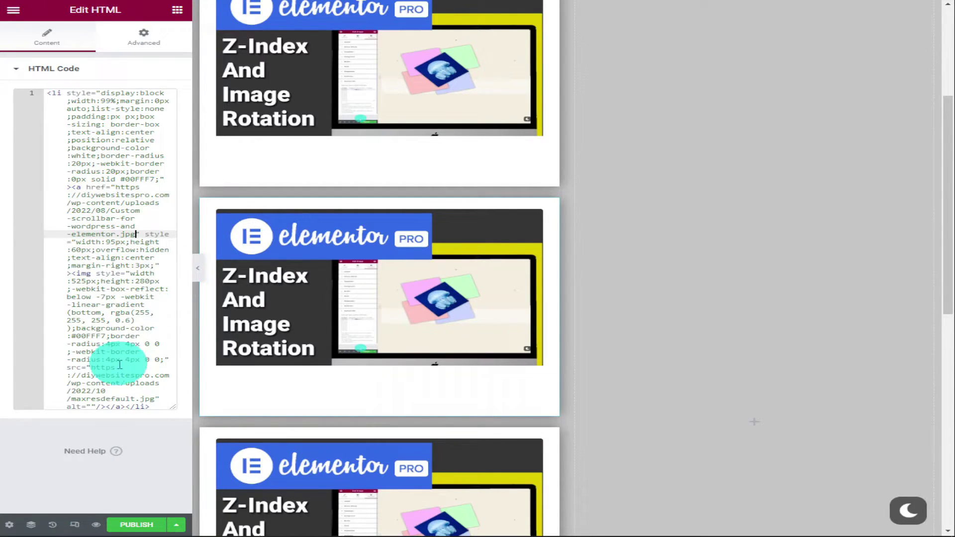
pyautogui.moveTo(91, 366); pyautogui.dragTo(152, 398)
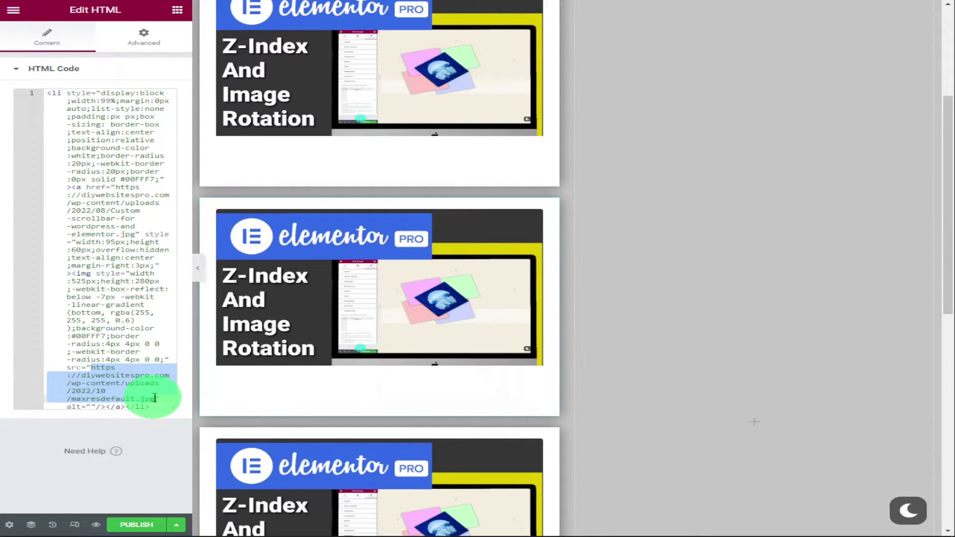
pyautogui.rightClick(117, 377)
pyautogui.click(158, 243)
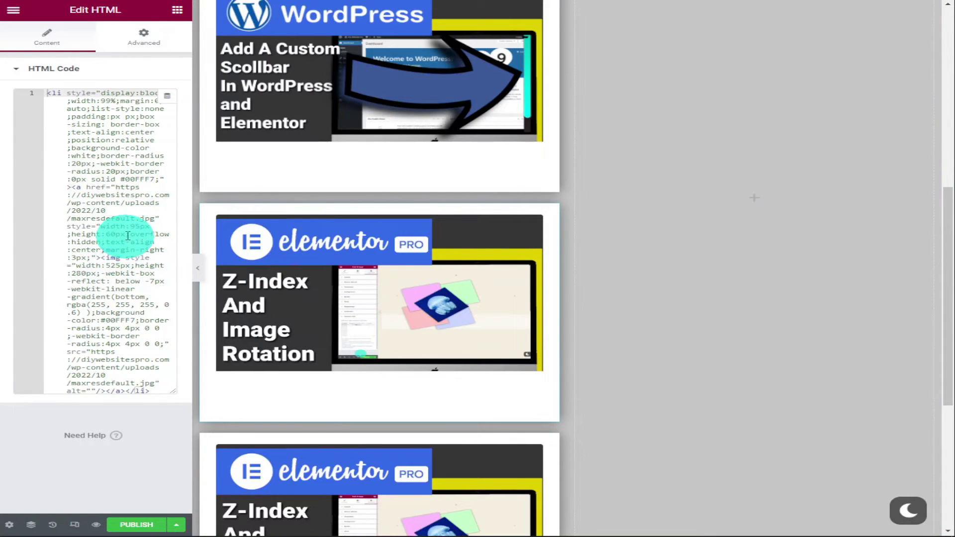
# - Replace the next card's link URL with the Subscribe Button image address
pyautogui.moveTo(116, 186); pyautogui.dragTo(152, 225)
pyautogui.rightClick(151, 225)
pyautogui.click(160, 249)
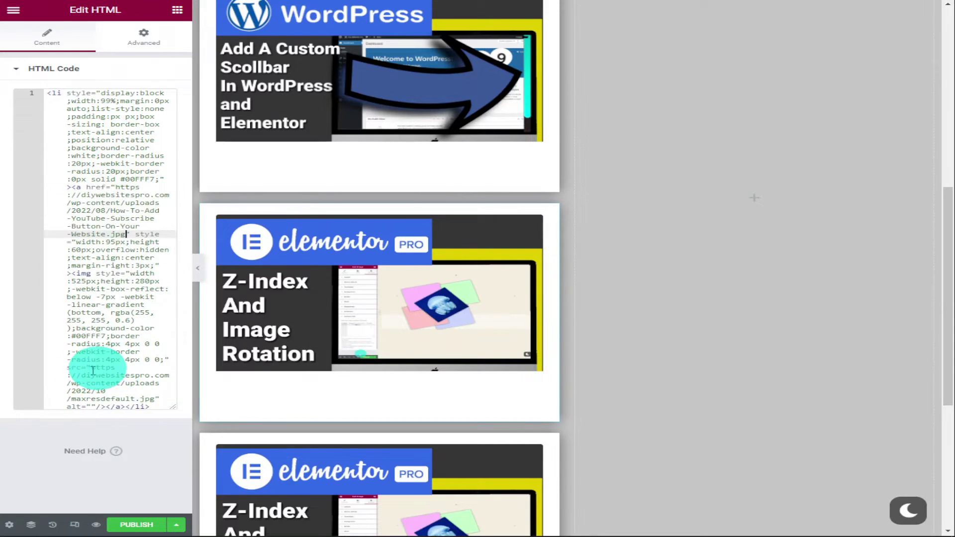
pyautogui.moveTo(112, 367); pyautogui.dragTo(99, 386)
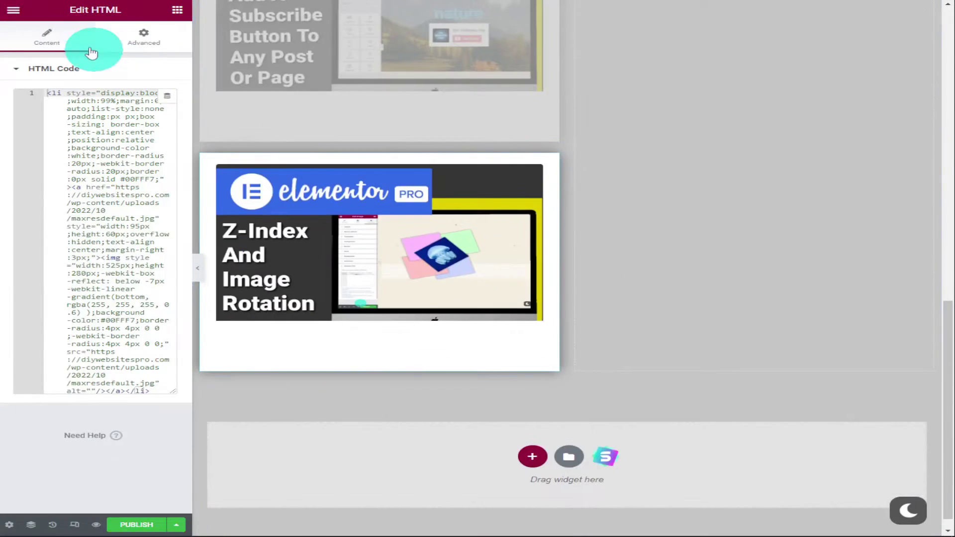
# - Point the last card's href and src at the WordPress Tutorial For Beginners image
pyautogui.moveTo(116, 188); pyautogui.dragTo(150, 224)
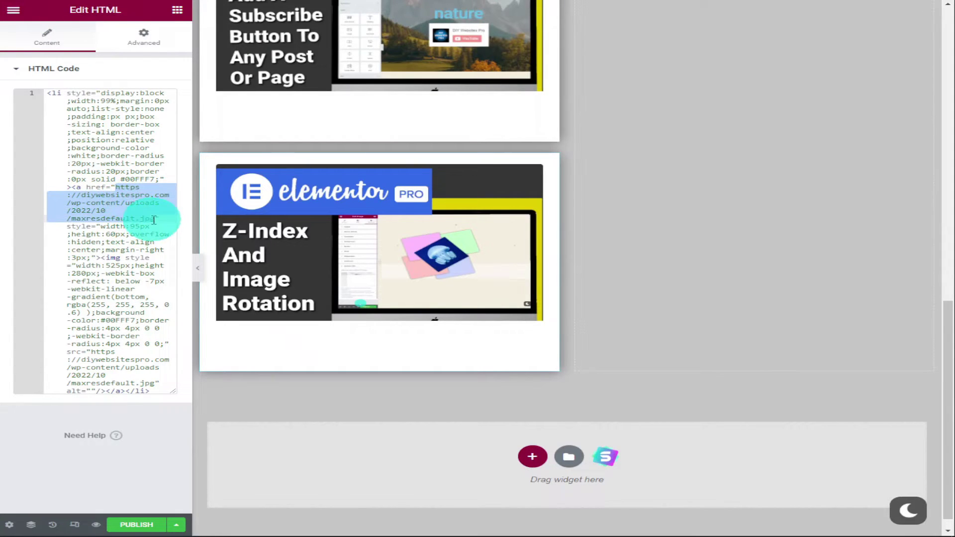
pyautogui.hotkey('ctrl', 'v')
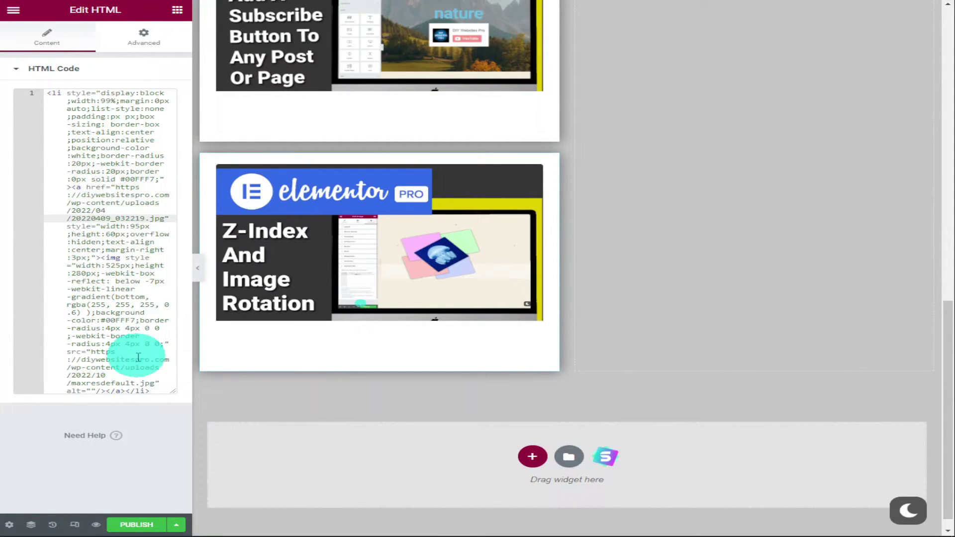
pyautogui.moveTo(92, 351); pyautogui.dragTo(156, 384)
pyautogui.rightClick(156, 383)
pyautogui.click(171, 232)
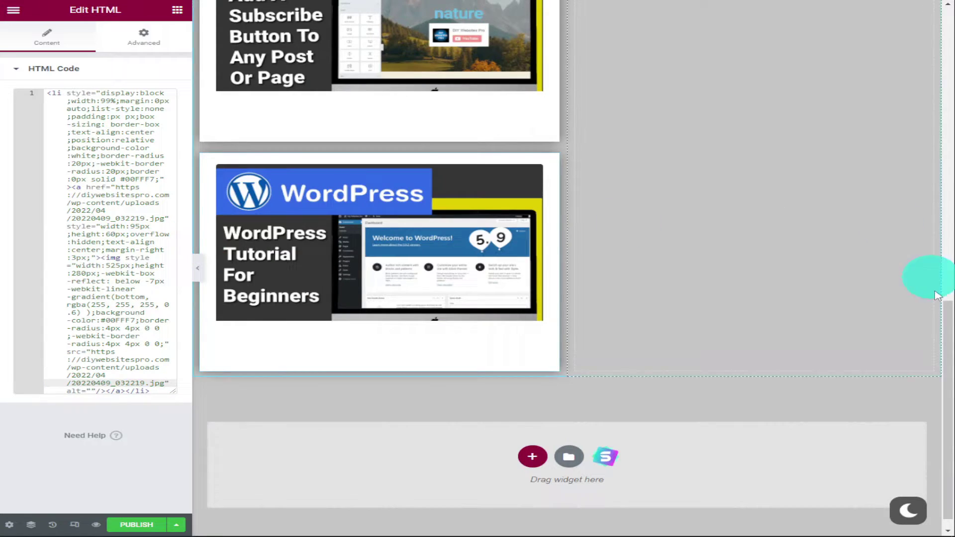
pyautogui.moveTo(946, 270); pyautogui.dragTo(926, 48)
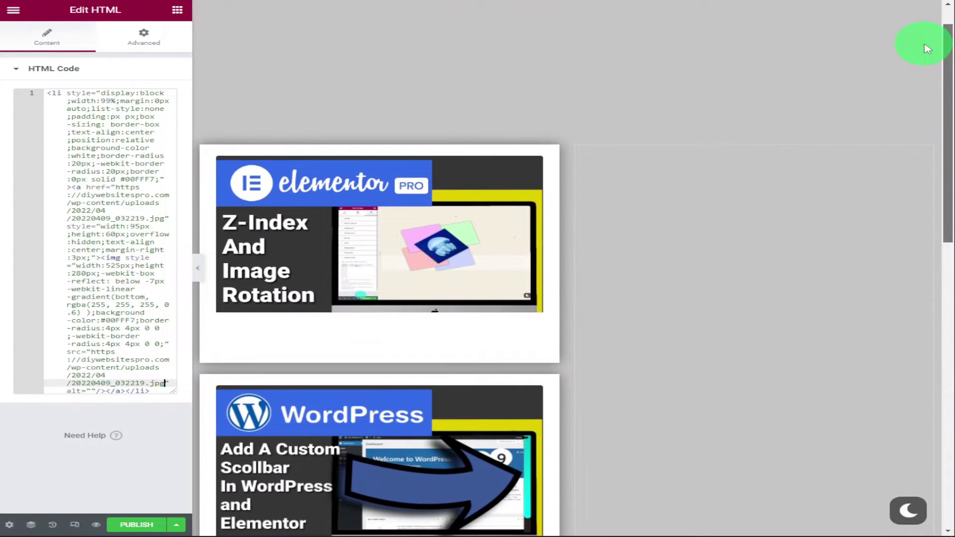
pyautogui.moveTo(552, 162)
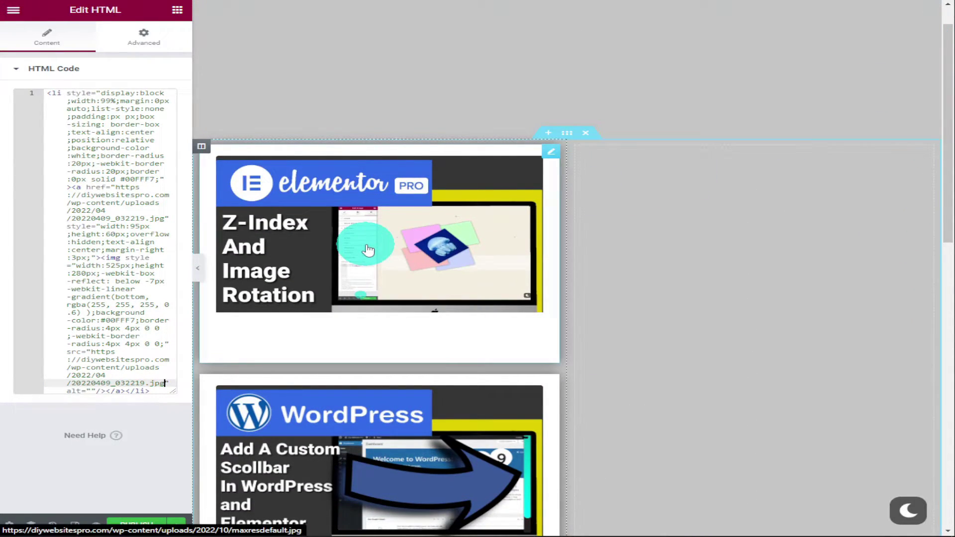
# - Set the first thumbnail to Absolute position with a Z-Index, then select the Custom Scrollbar card
pyautogui.click(552, 152)
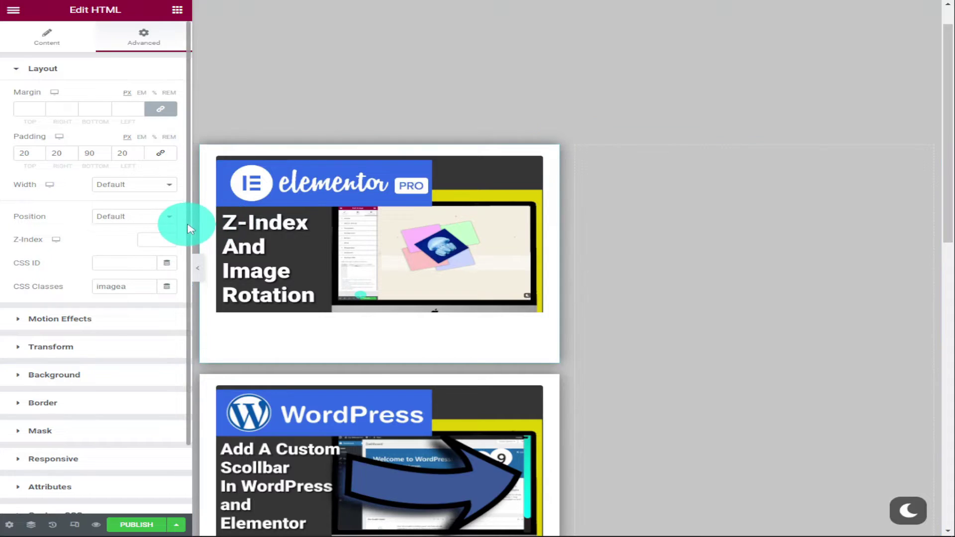
pyautogui.click(169, 241)
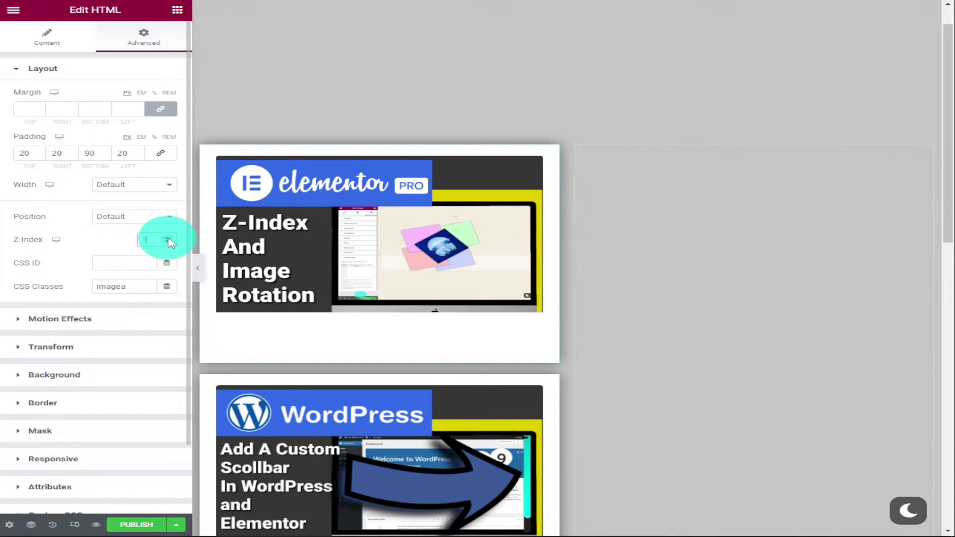
pyautogui.click(160, 216)
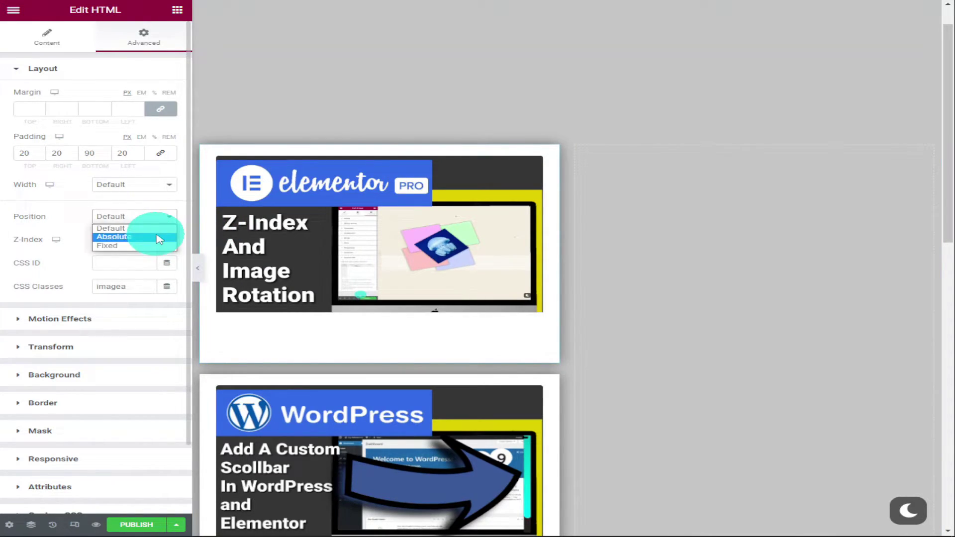
pyautogui.click(158, 237)
pyautogui.moveTo(303, 236)
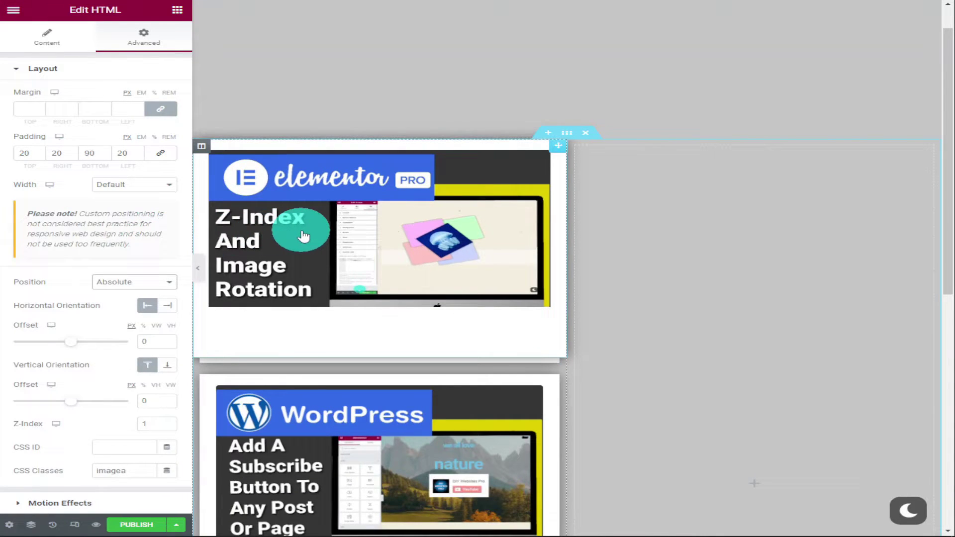
pyautogui.moveTo(302, 234); pyautogui.dragTo(613, 203)
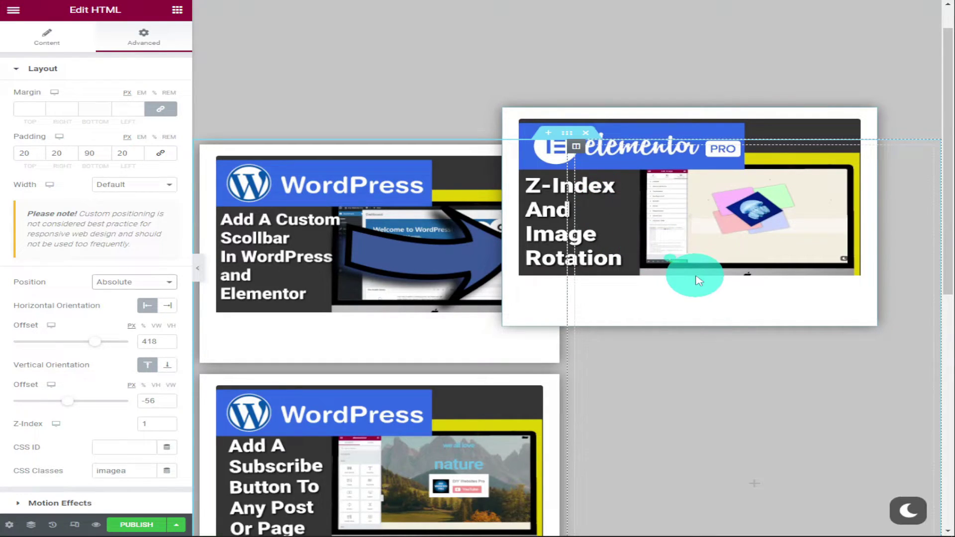
pyautogui.scroll(-1, 698, 280)
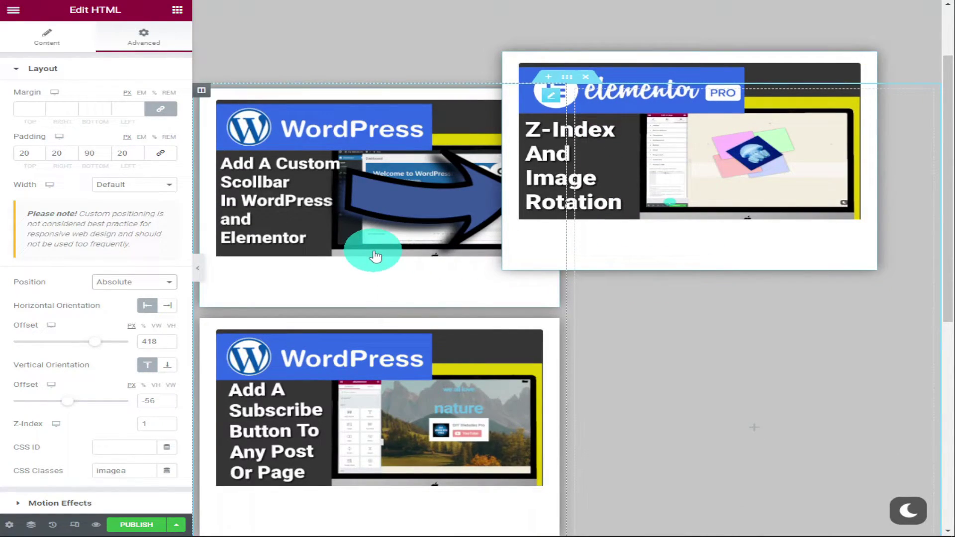
pyautogui.click(375, 256)
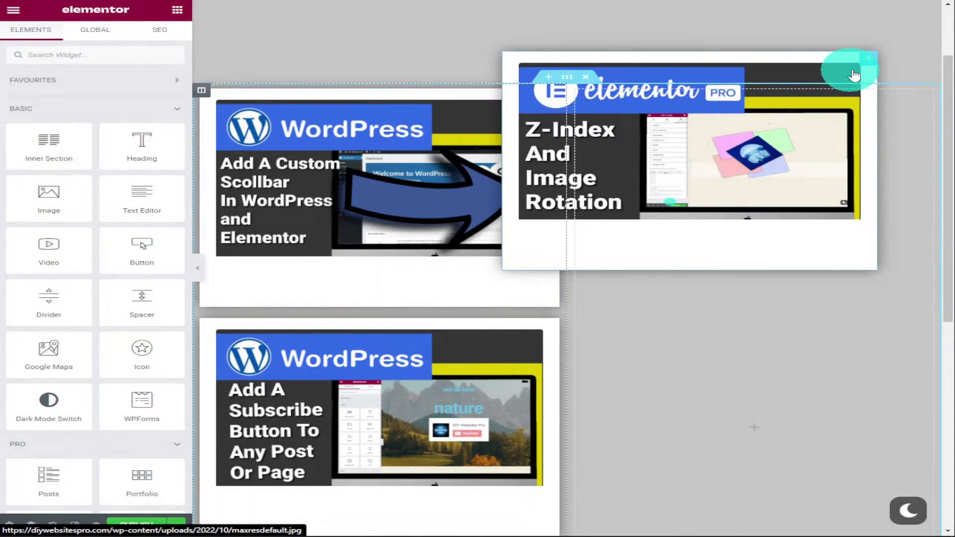
pyautogui.click(496, 295)
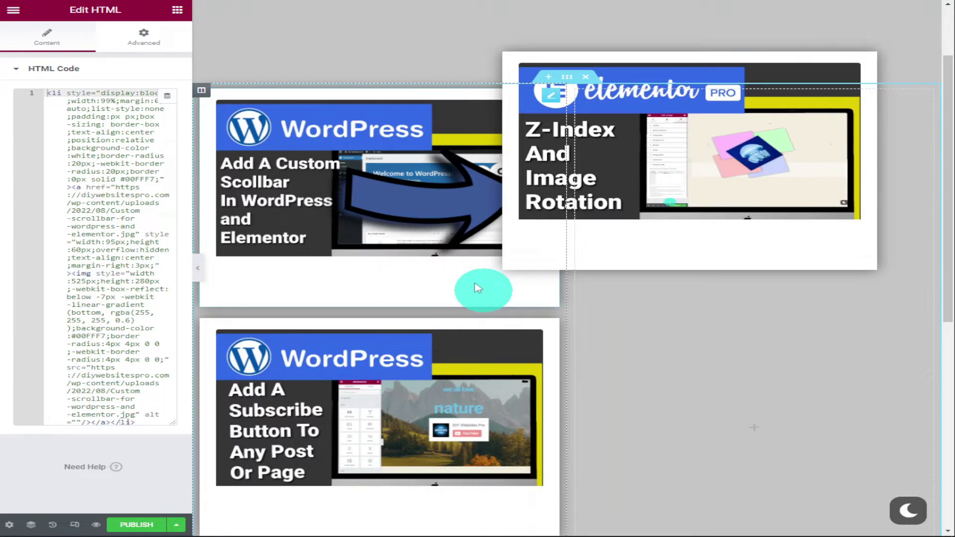
pyautogui.click(143, 36)
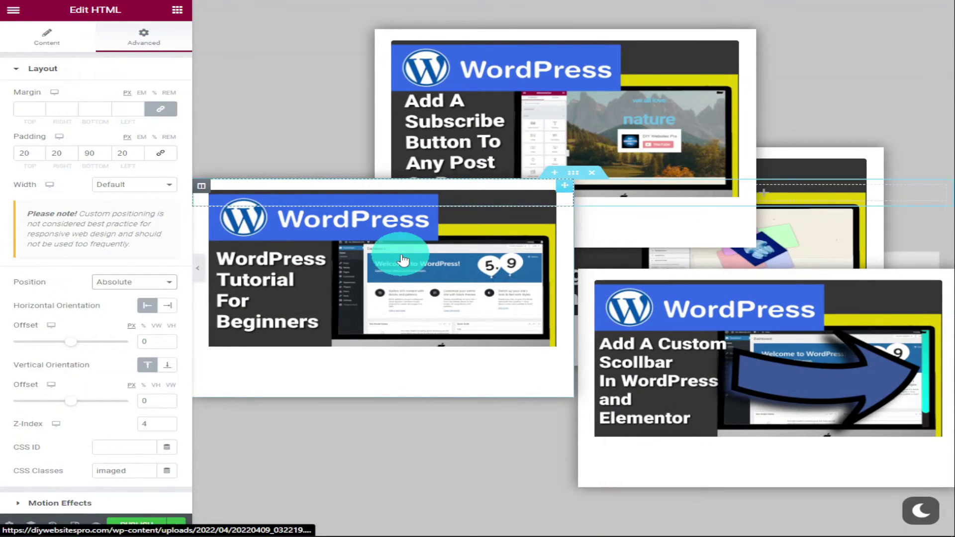
# - Drag the WordPress Tutorial, Subscribe Button and Elementor PRO cards into an overlapping collage
pyautogui.moveTo(402, 260); pyautogui.dragTo(407, 345)
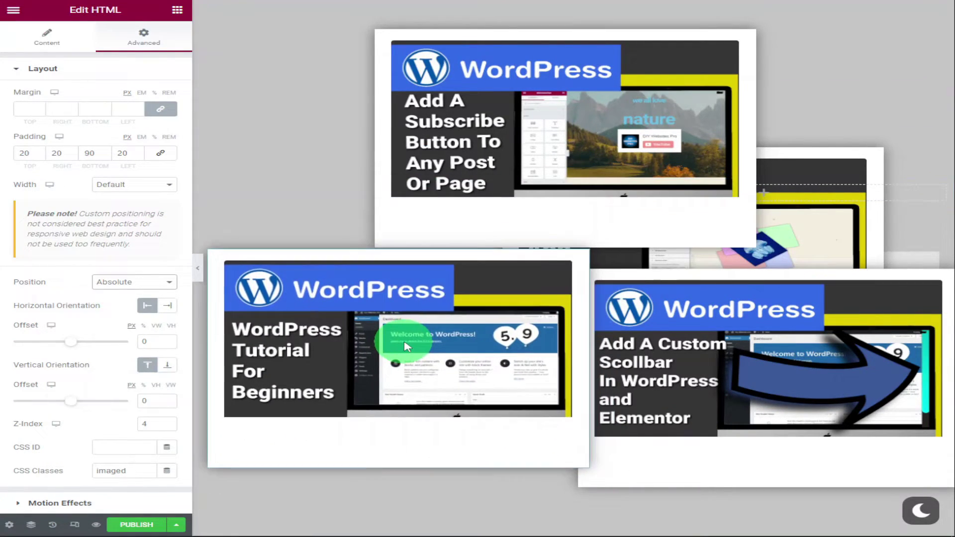
pyautogui.moveTo(555, 168); pyautogui.dragTo(566, 225)
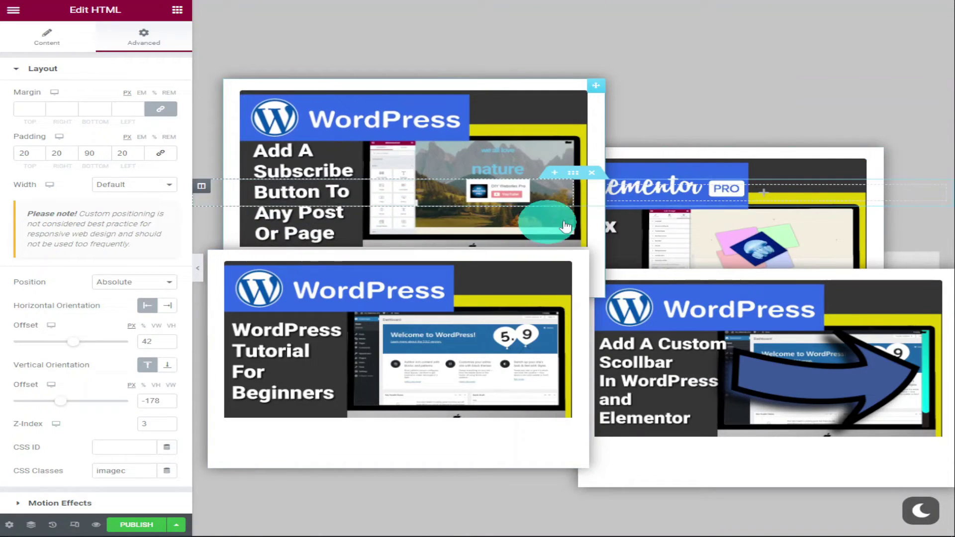
pyautogui.moveTo(761, 194); pyautogui.dragTo(753, 164)
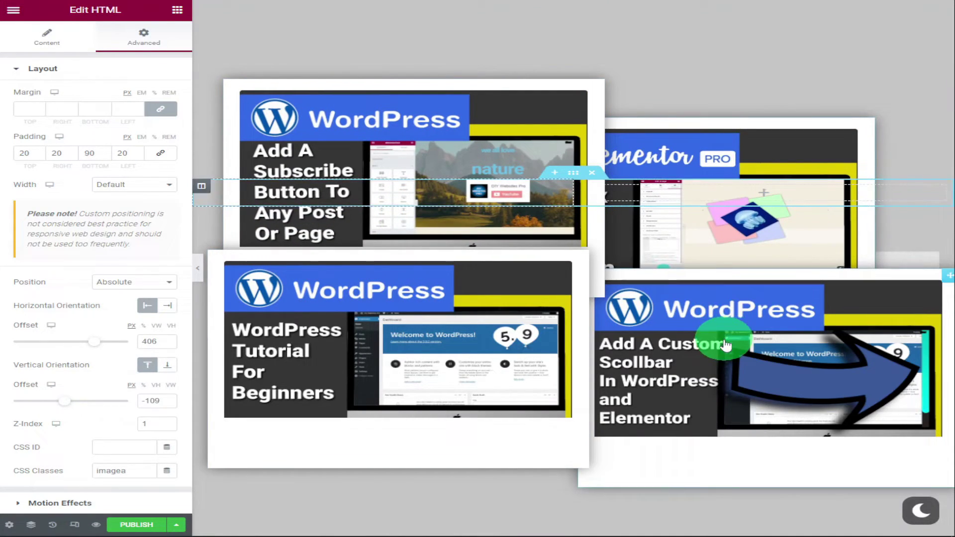
pyautogui.moveTo(726, 345); pyautogui.dragTo(694, 373)
pyautogui.click(313, 501)
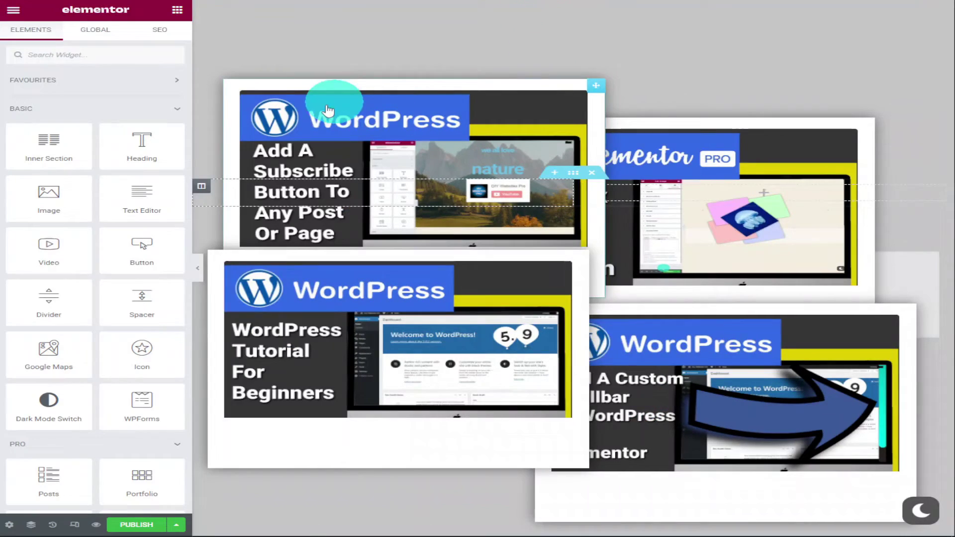
# - Paste the rotate CSS rule into the Subscribe Button thumbnail's Custom CSS
pyautogui.click(595, 88)
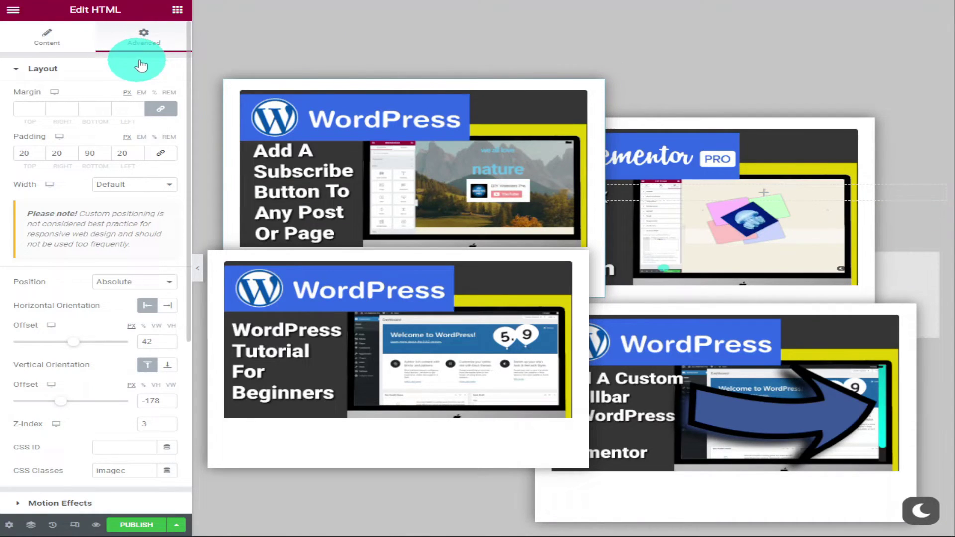
pyautogui.scroll(-5, 142, 75)
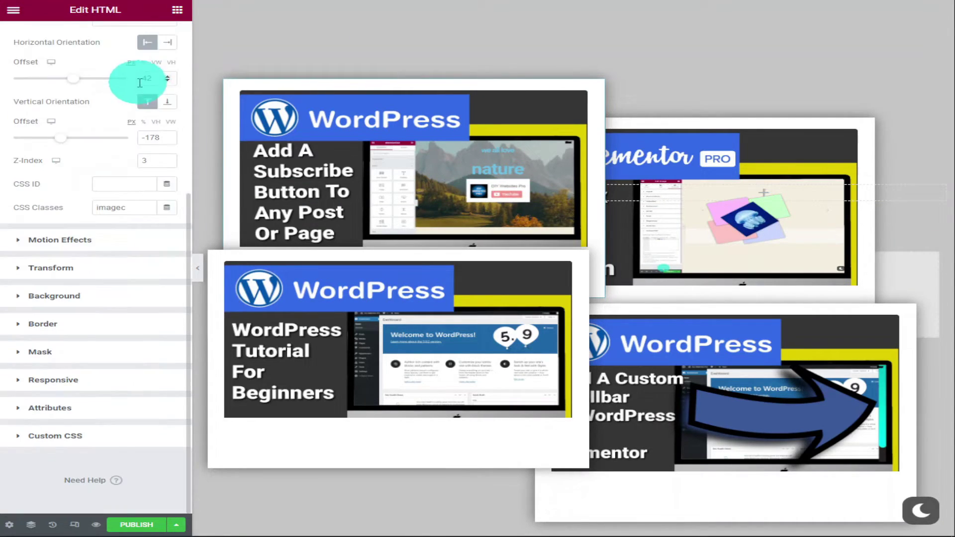
pyautogui.click(56, 435)
pyautogui.rightClick(67, 349)
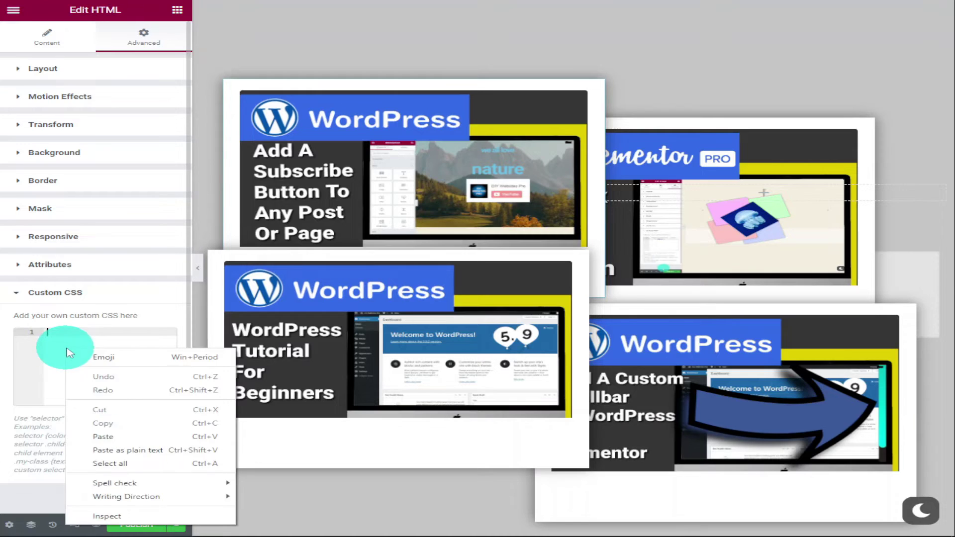
pyautogui.click(120, 436)
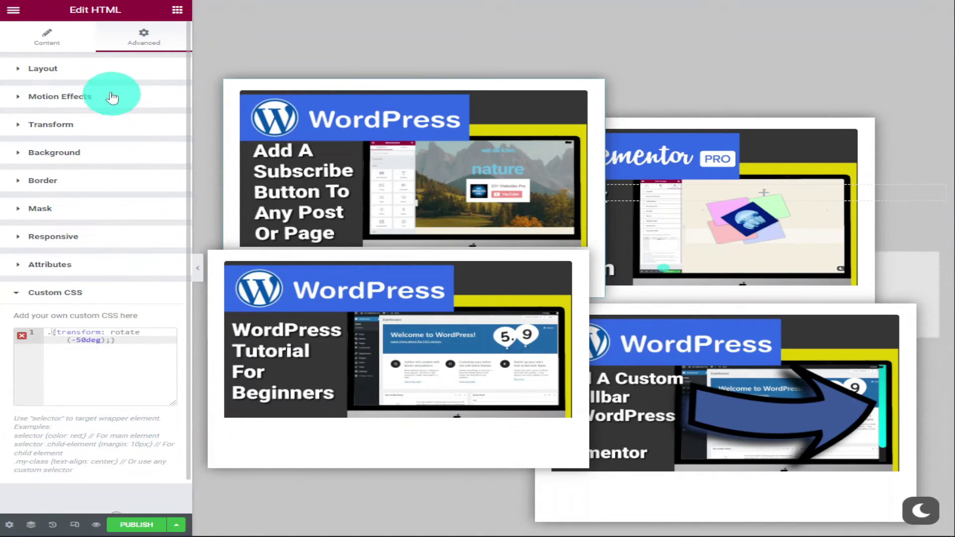
# - Change the rule's selector to .imagec and its rotation angle to -10deg
pyautogui.click(43, 68)
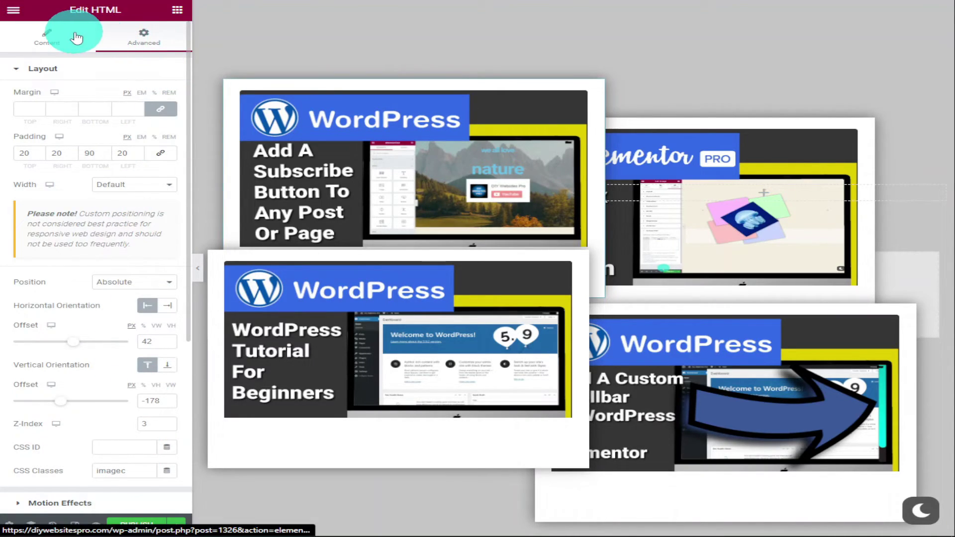
pyautogui.scroll(-5, 90, 187)
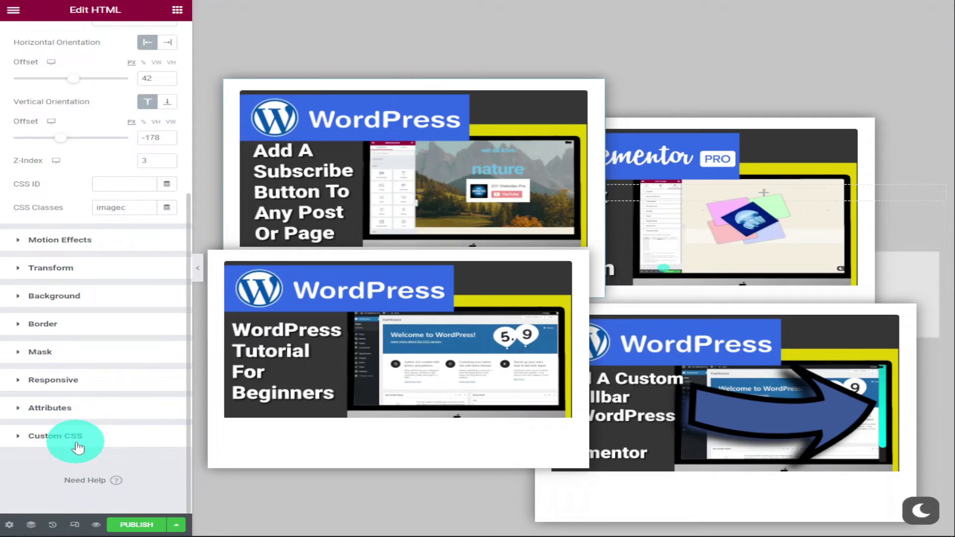
pyautogui.click(55, 436)
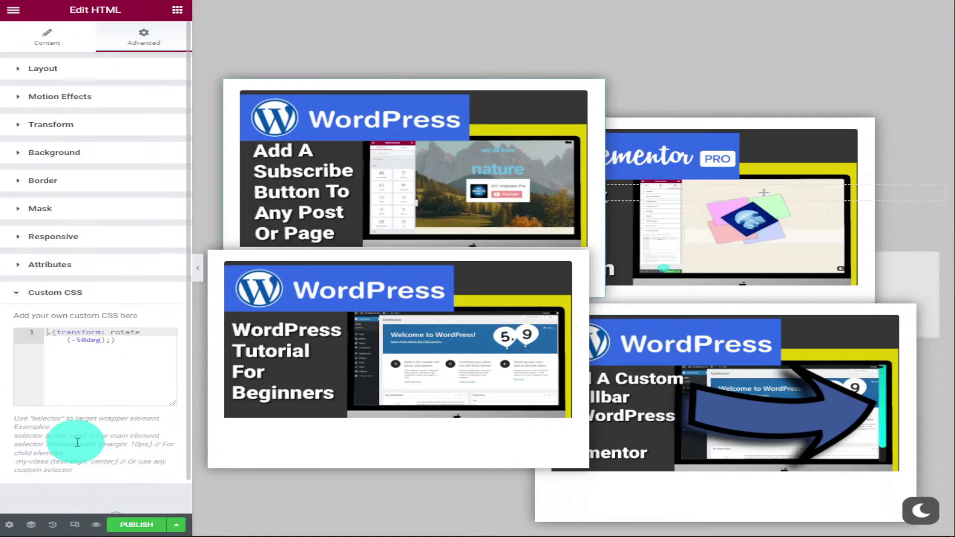
pyautogui.click(52, 334)
pyautogui.write('.image')
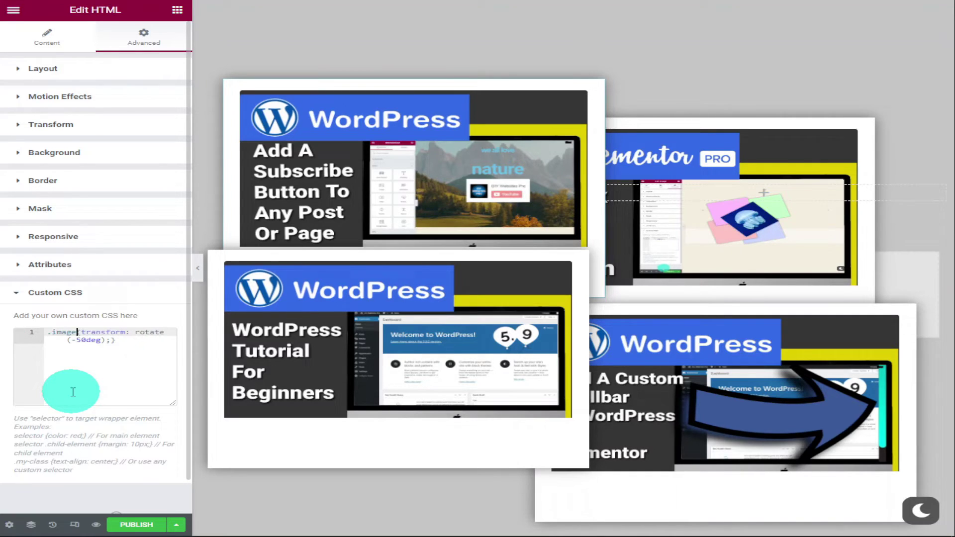
pyautogui.write('1')
pyautogui.click(82, 340)
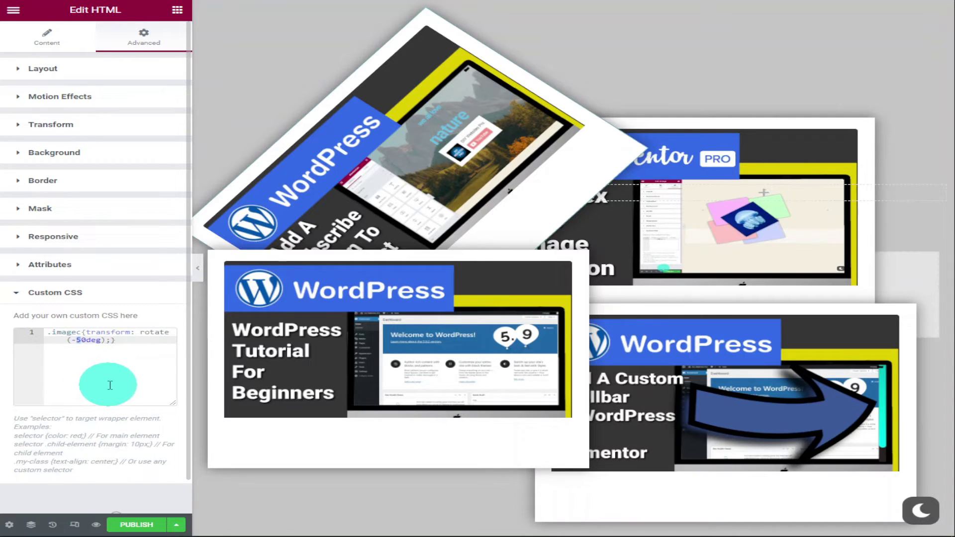
pyautogui.write('1')
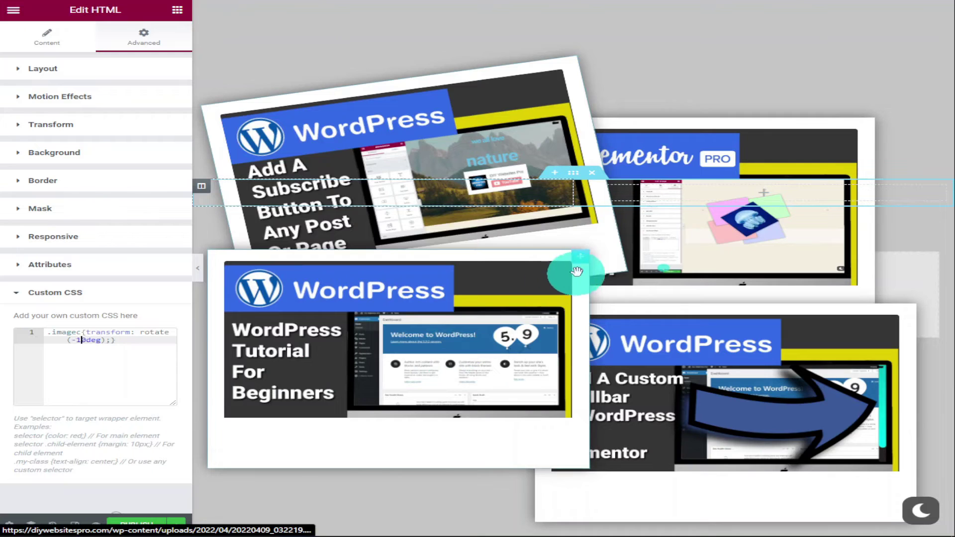
# - Add the rotate rule to the Beginners tutorial thumbnail with selector .imaged and the minus sign removed
pyautogui.click(580, 258)
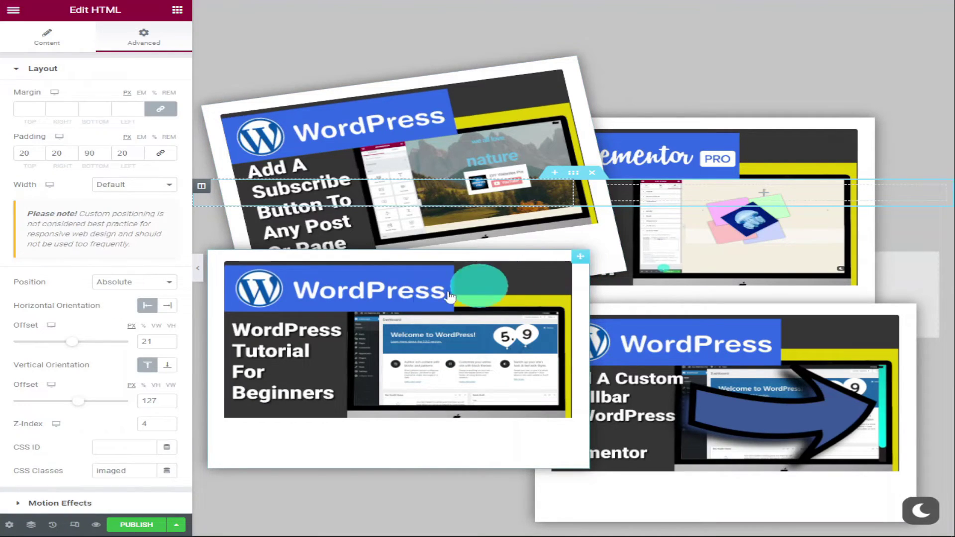
pyautogui.scroll(-5, 143, 478)
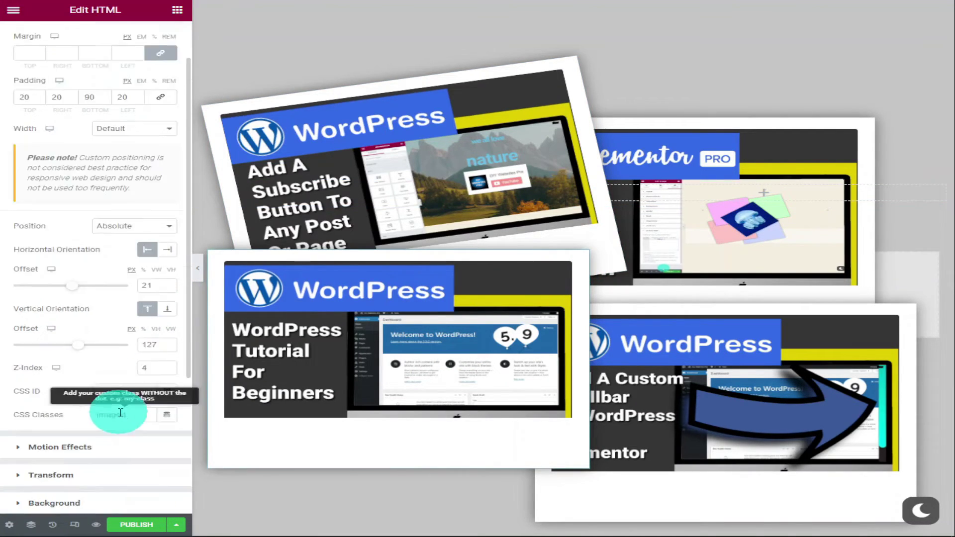
pyautogui.click(70, 439)
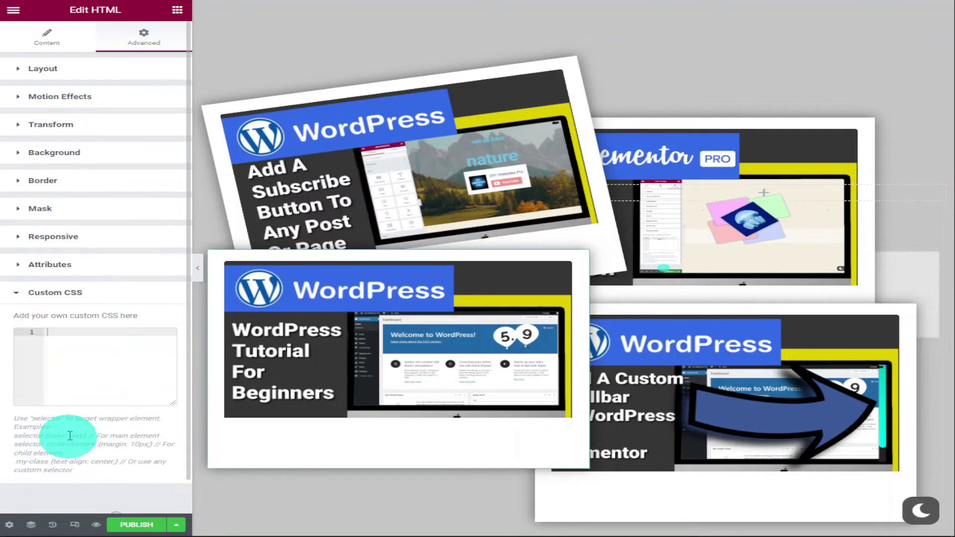
pyautogui.rightClick(67, 347)
pyautogui.click(112, 437)
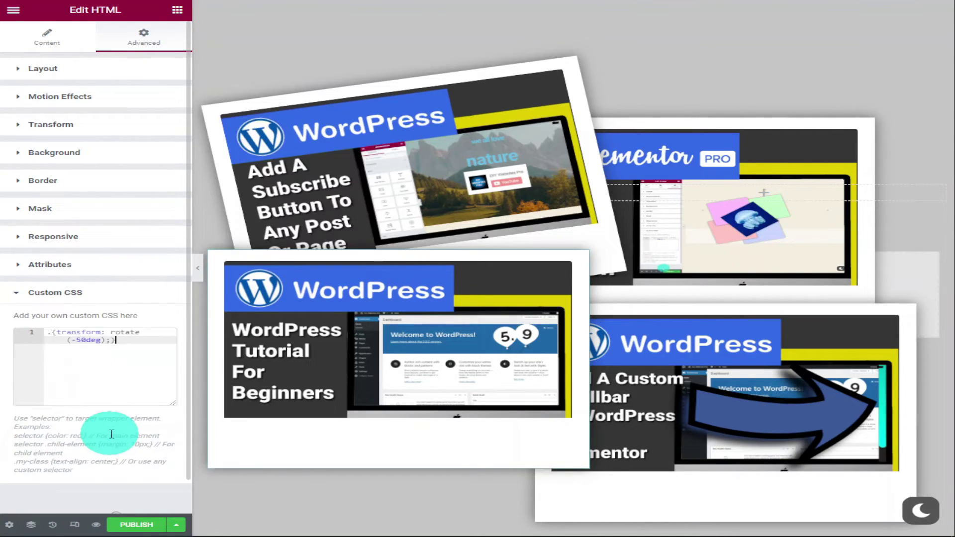
pyautogui.click(51, 332)
pyautogui.write('.imaged')
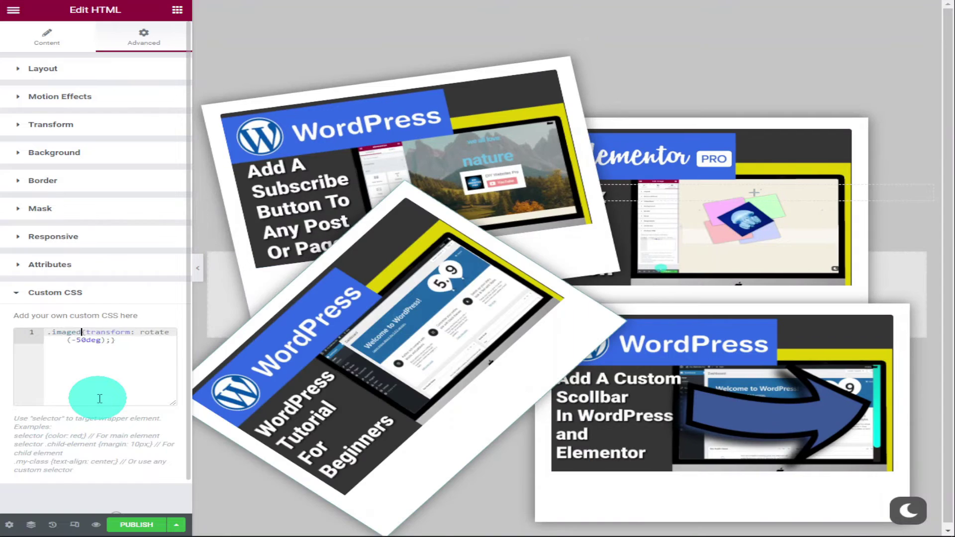
pyautogui.moveTo(77, 340); pyautogui.dragTo(72, 340)
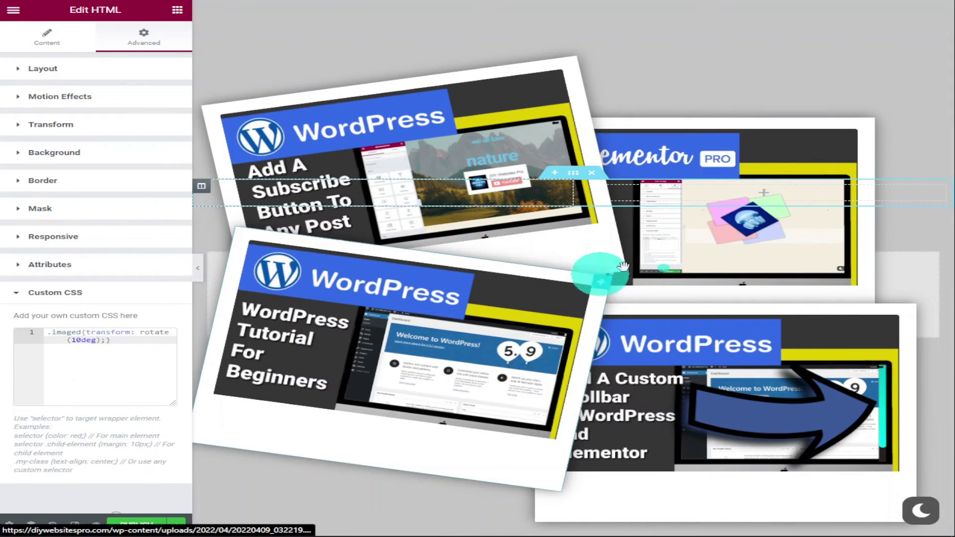
# - Paste the rotate rule into the Elementor Pro thumbnail's Custom CSS and replace its angle
pyautogui.click(55, 436)
pyautogui.rightClick(82, 350)
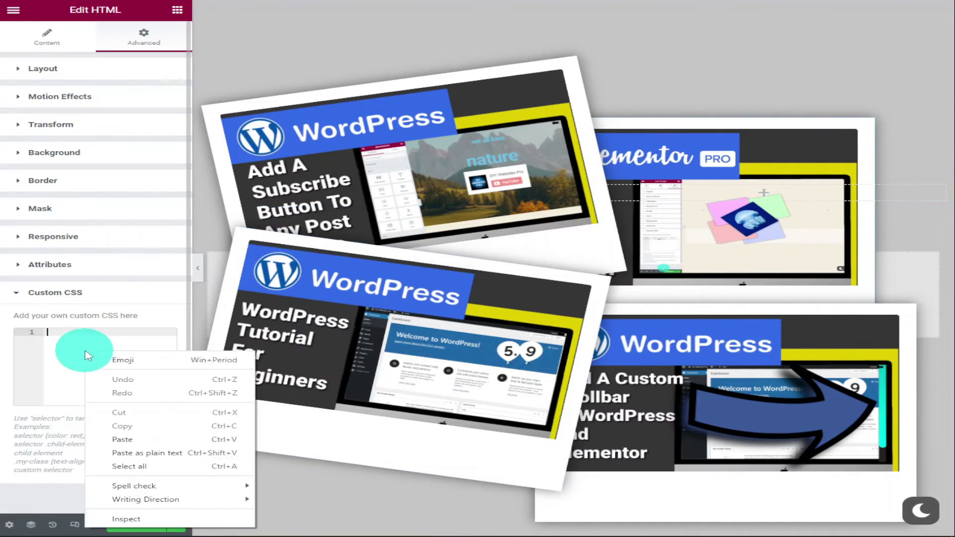
pyautogui.click(111, 437)
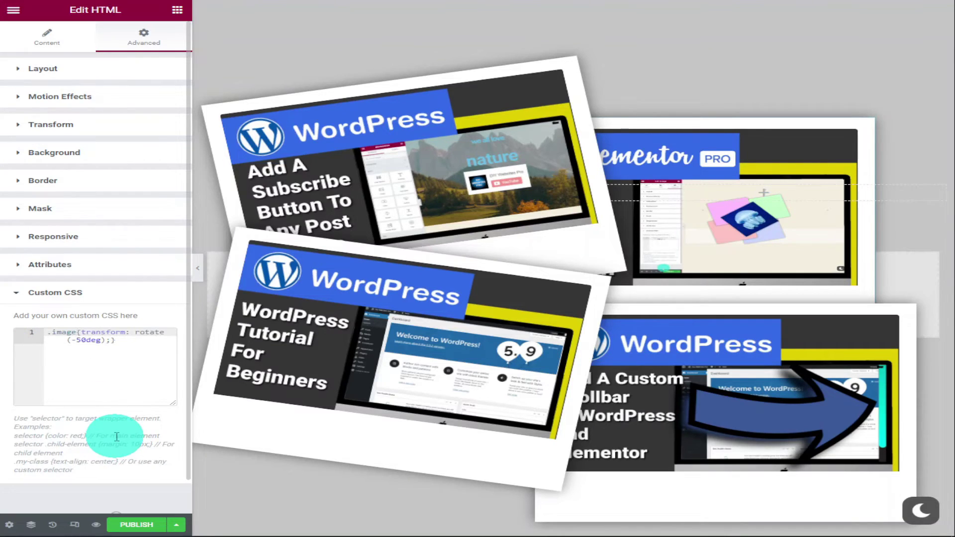
pyautogui.write('d')
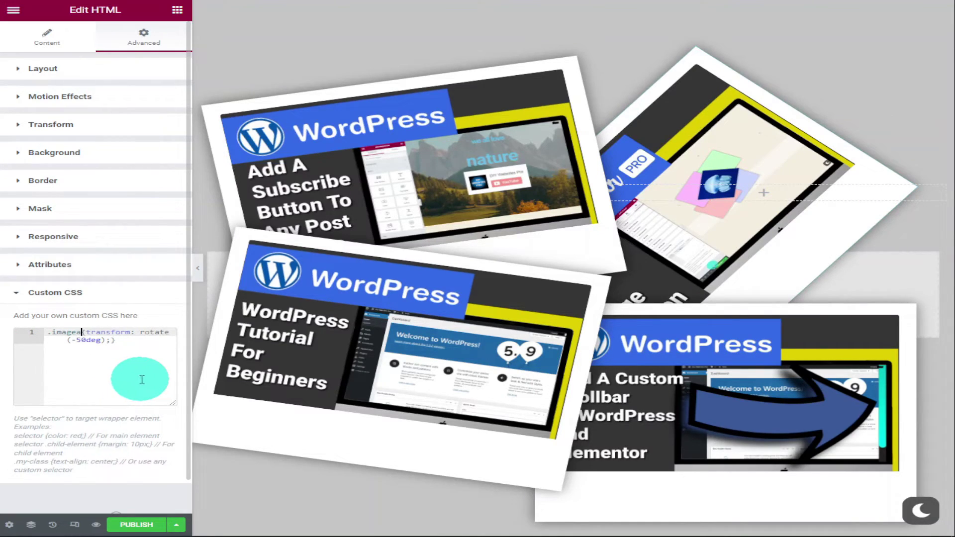
pyautogui.doubleClick(80, 340)
pyautogui.write('2')
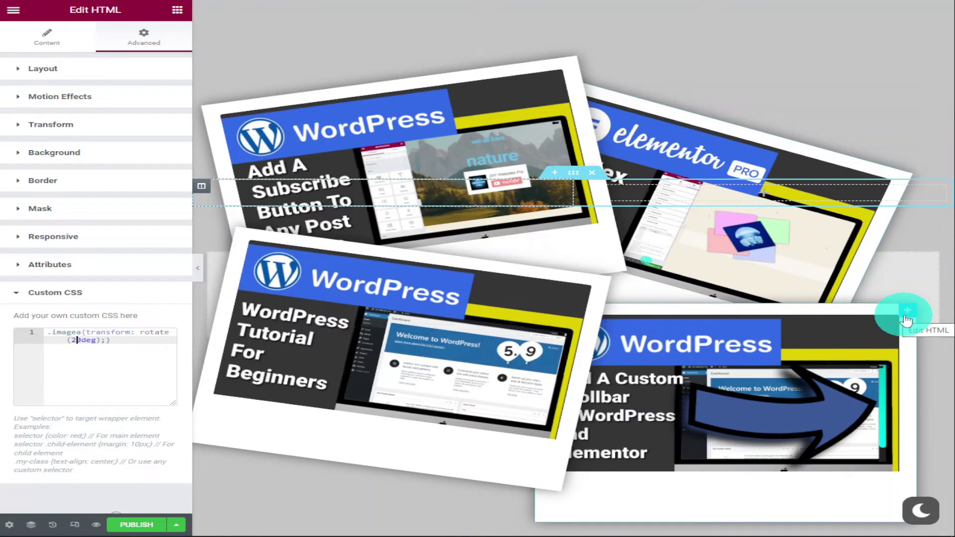
# - Add the rotate rule to the Custom Scrollbar thumbnail with selector .imageb and an edited angle
pyautogui.click(906, 319)
pyautogui.scroll(-5, 97, 298)
pyautogui.click(55, 454)
pyautogui.rightClick(42, 334)
pyautogui.rightClick(78, 340)
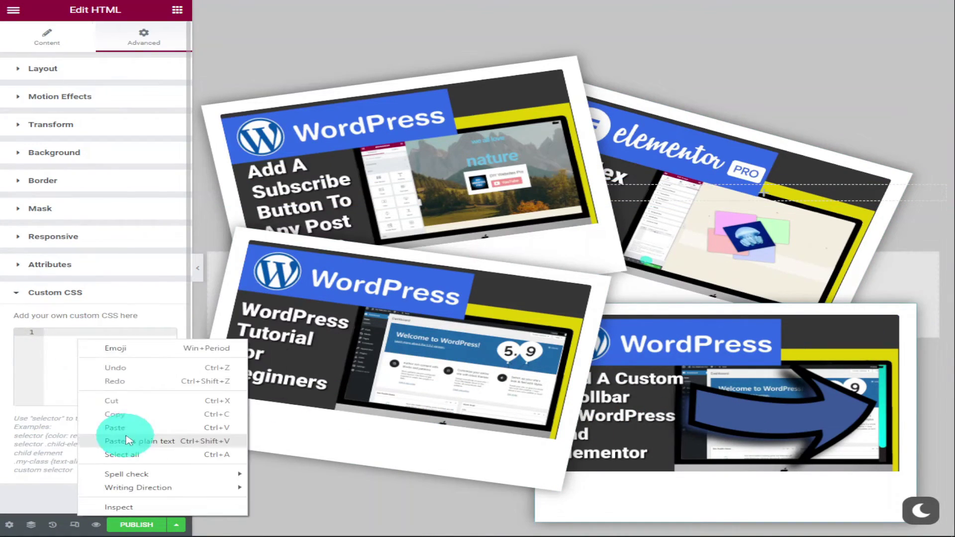
pyautogui.click(116, 428)
pyautogui.click(78, 331)
pyautogui.write('1')
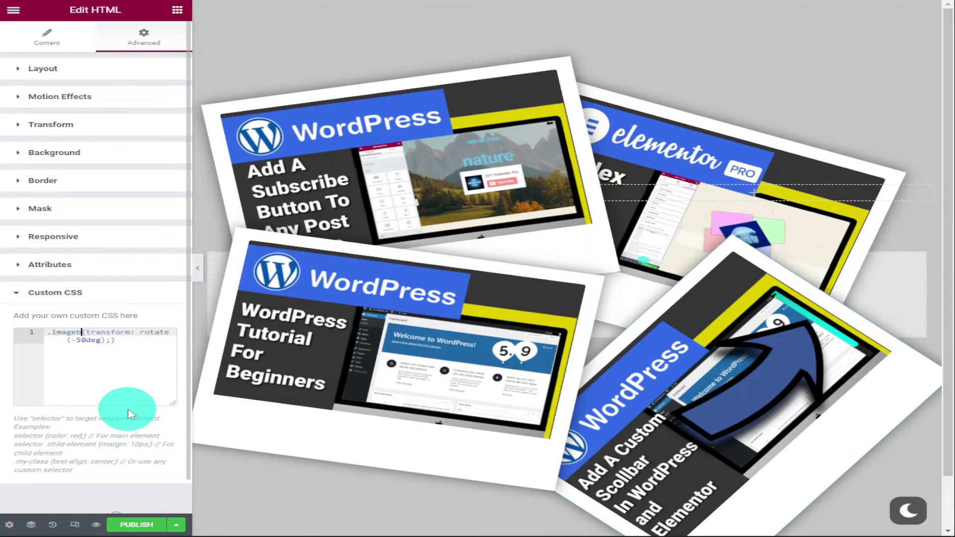
pyautogui.click(75, 341)
pyautogui.press('BackSpace')
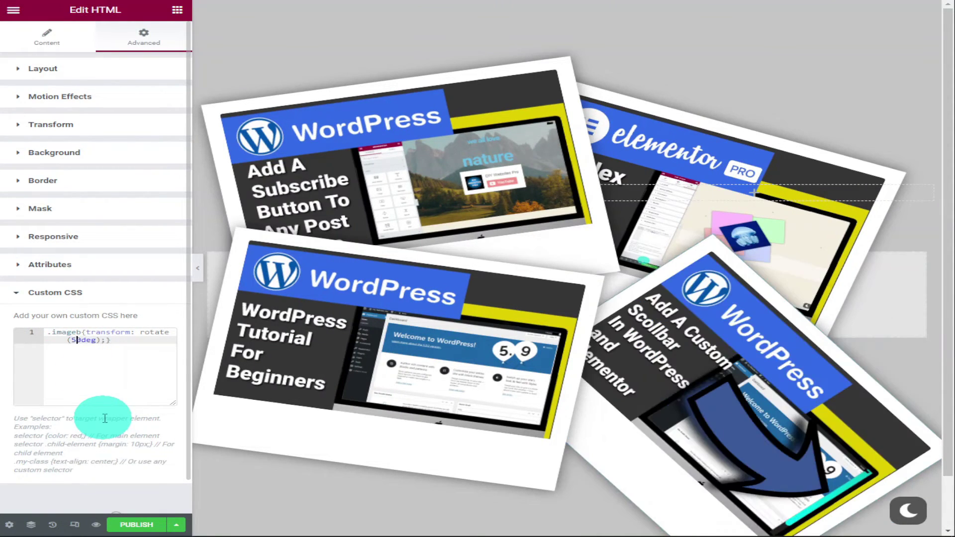
pyautogui.press('BackSpace')
pyautogui.write('-4')
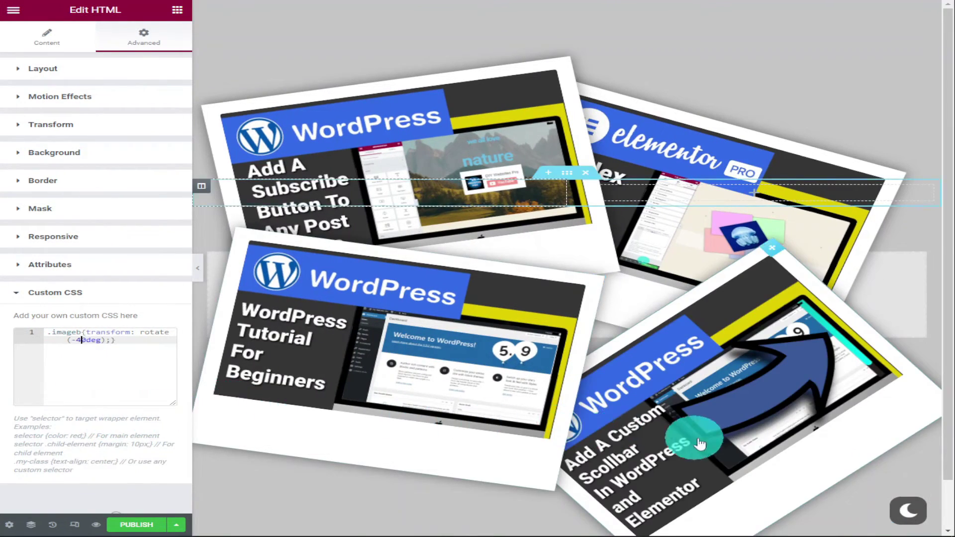
pyautogui.click(714, 466)
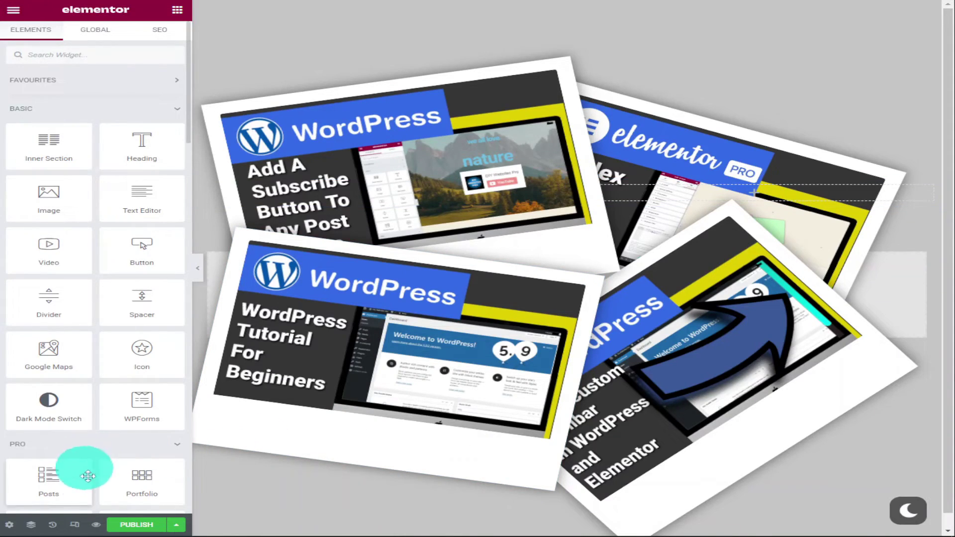
# - Open the live preview to check the four tilted, overlapping polaroid cards
pyautogui.click(98, 526)
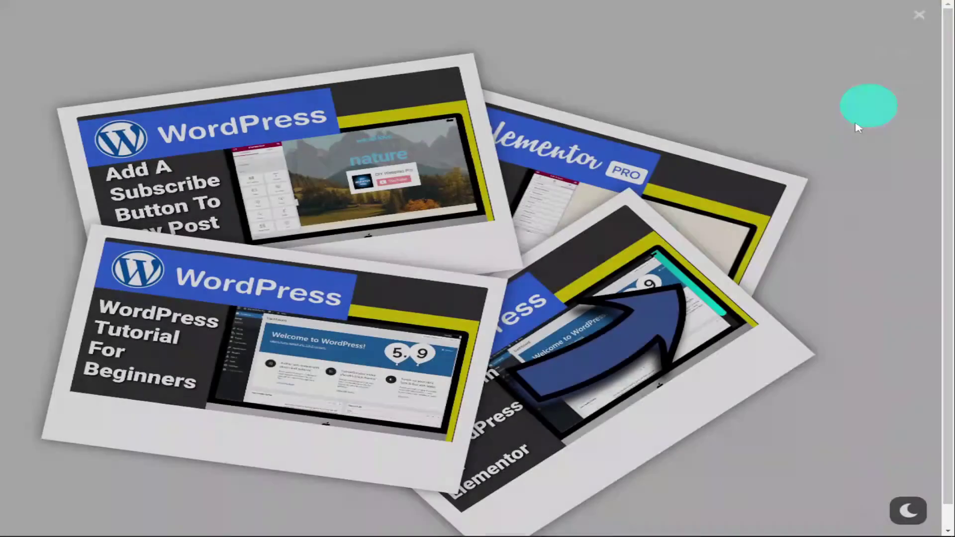
pyautogui.click(627, 348)
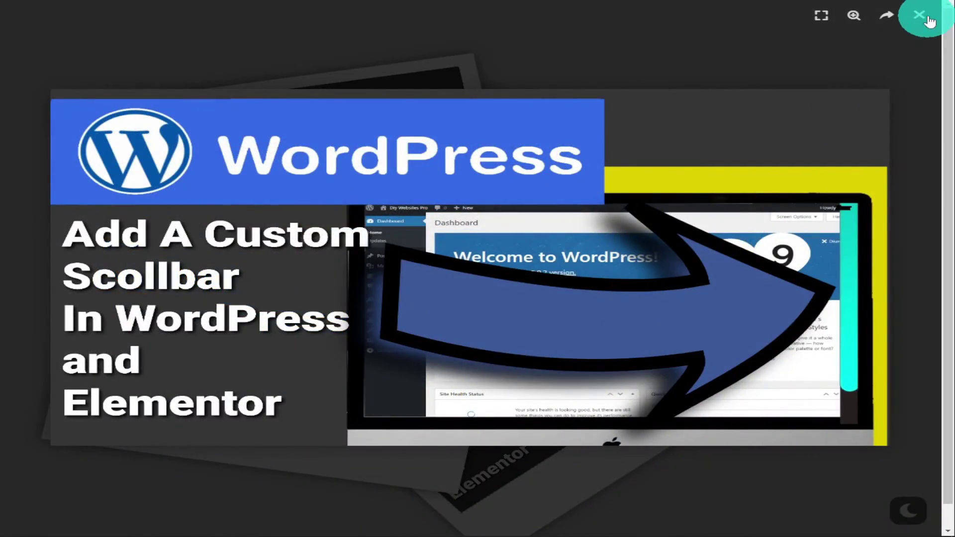
pyautogui.click(919, 16)
pyautogui.click(200, 196)
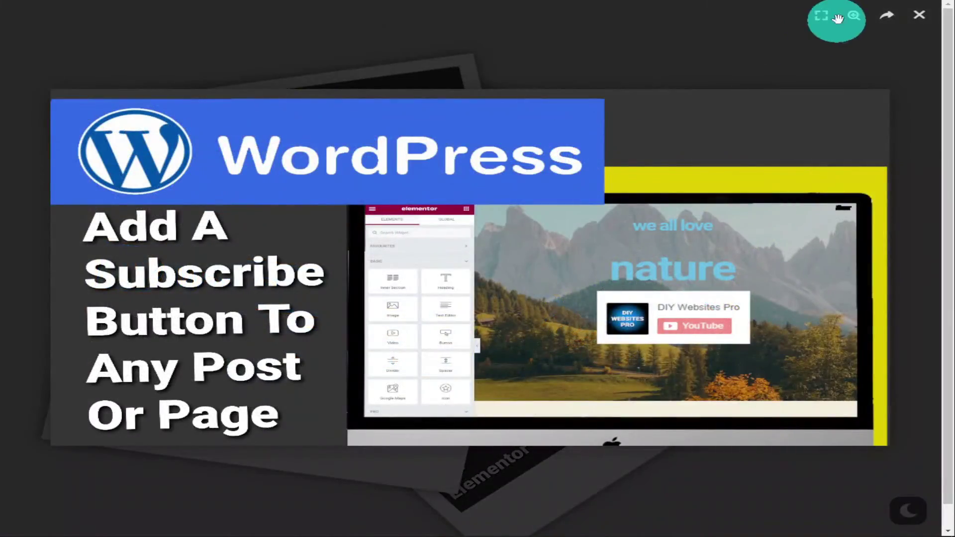
pyautogui.click(922, 16)
pyautogui.click(339, 347)
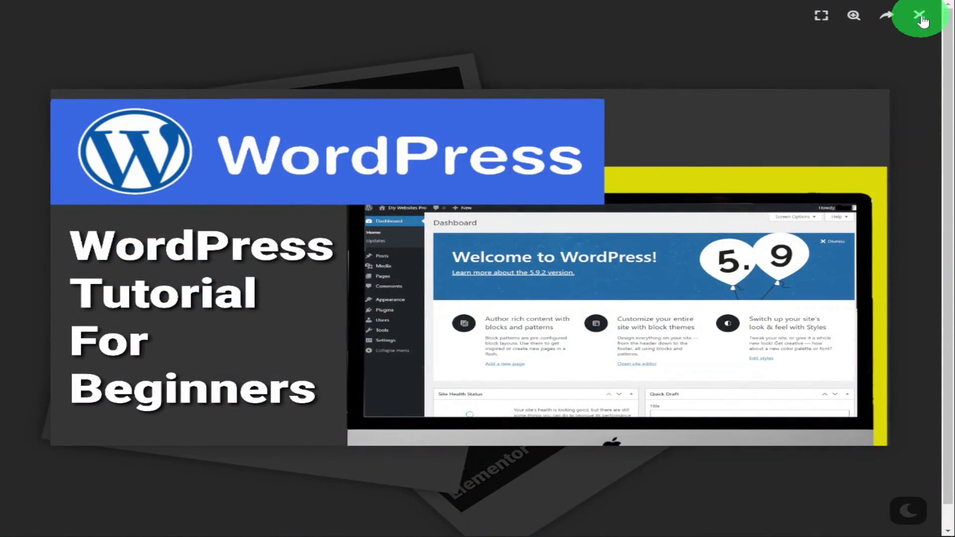
pyautogui.click(919, 15)
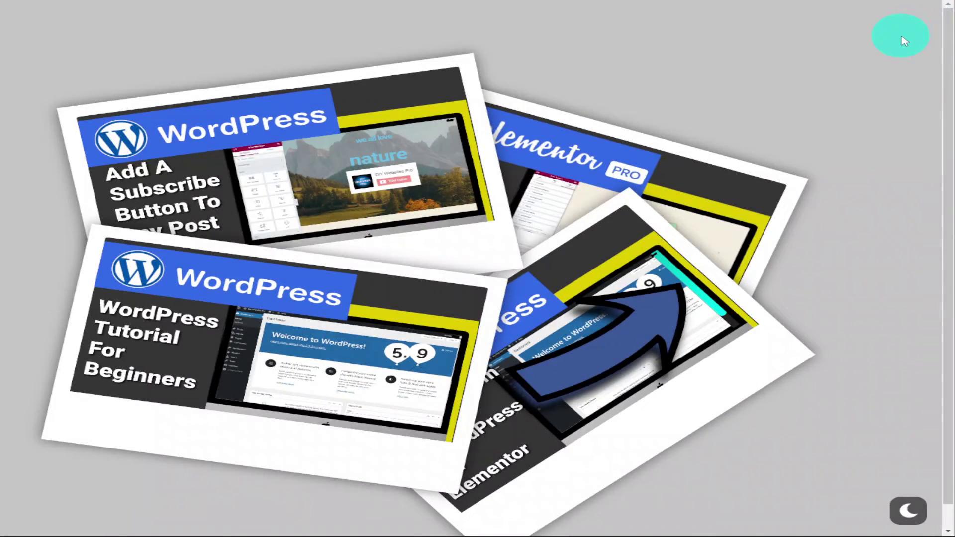